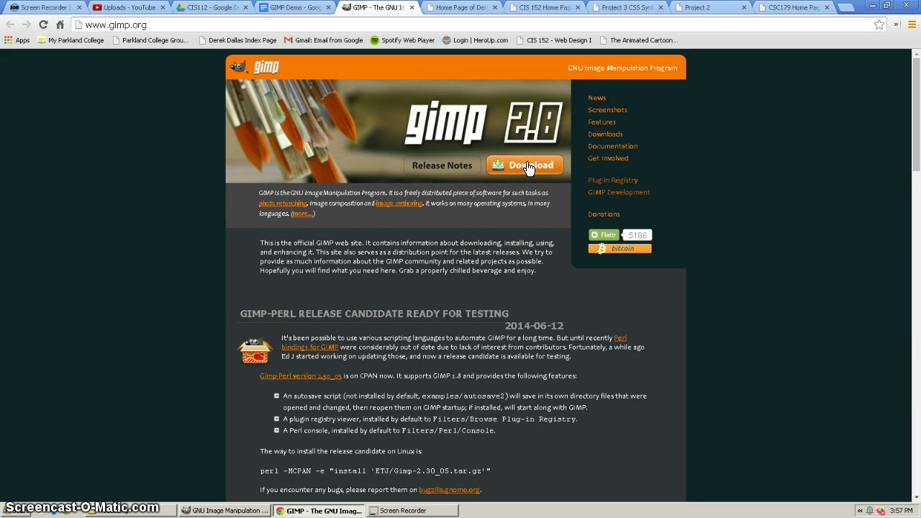
Read the introductory description of GIMP on the website's home page, highlighting the passages about its uses
drag(247, 195, 559, 200)
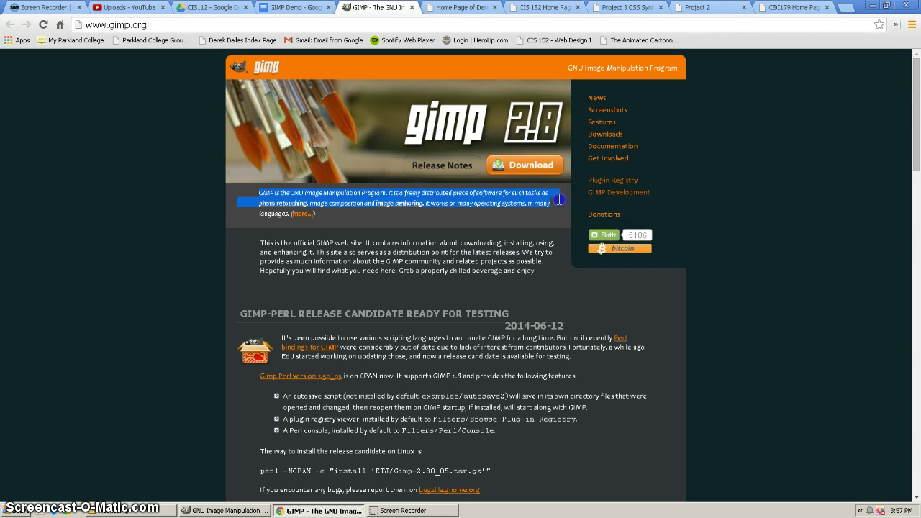
mouse_move(432, 202)
mouse_down()
mouse_move(285, 207)
mouse_move(412, 209)
mouse_move(385, 218)
mouse_up()
drag(310, 208, 296, 209)
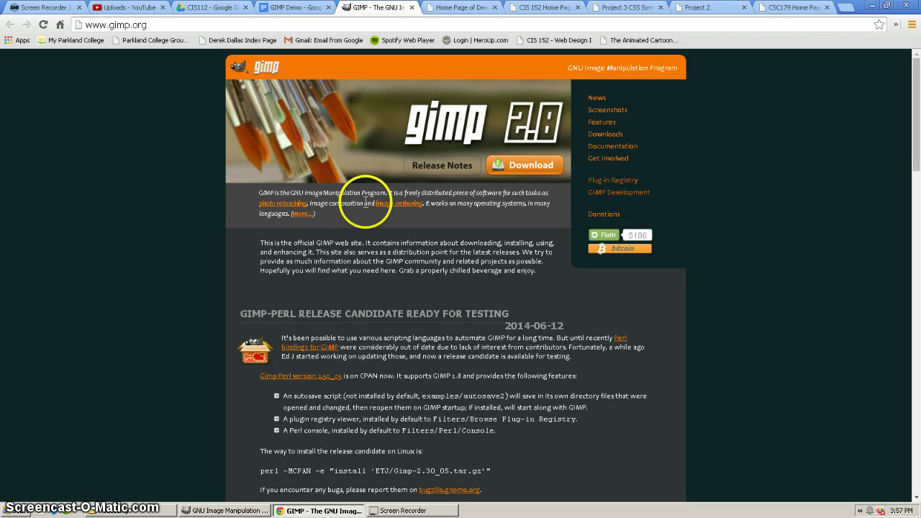
drag(362, 203, 313, 202)
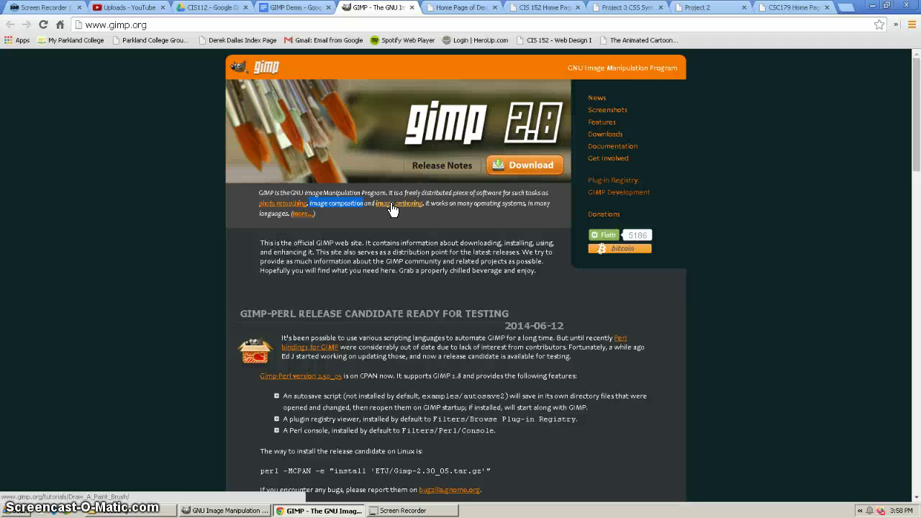
click(465, 204)
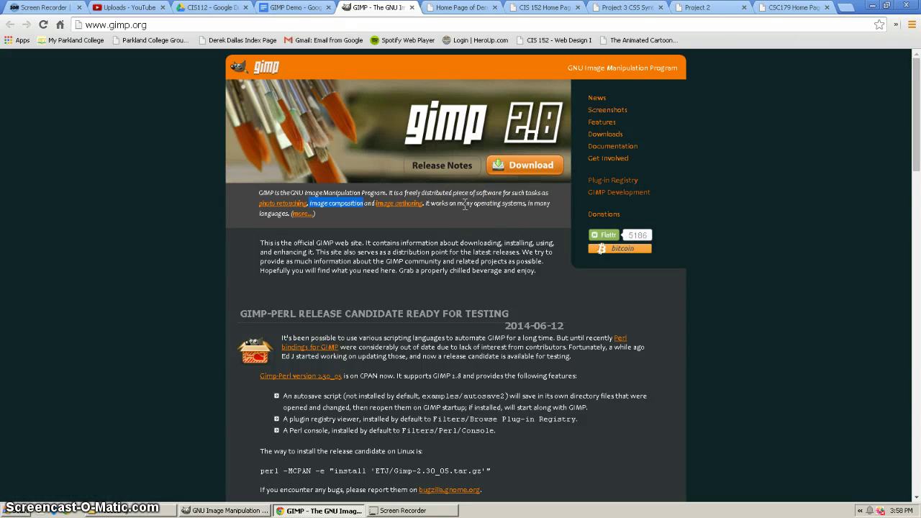
Open the puppy image linked at the start of the GIMP Demo document
click(292, 7)
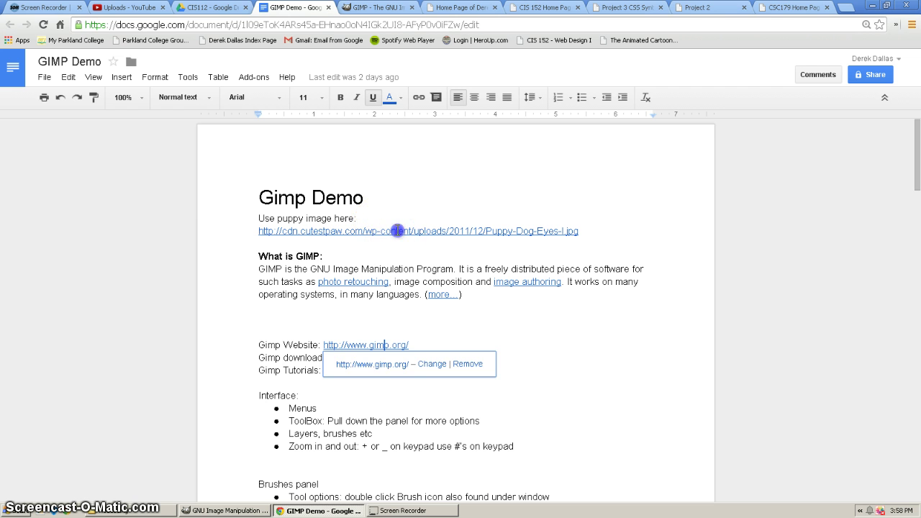
click(398, 230)
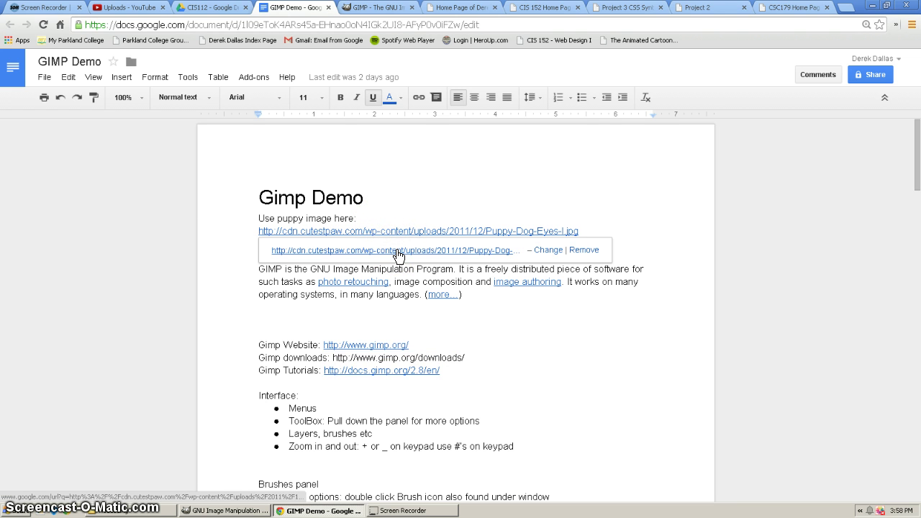
click(399, 250)
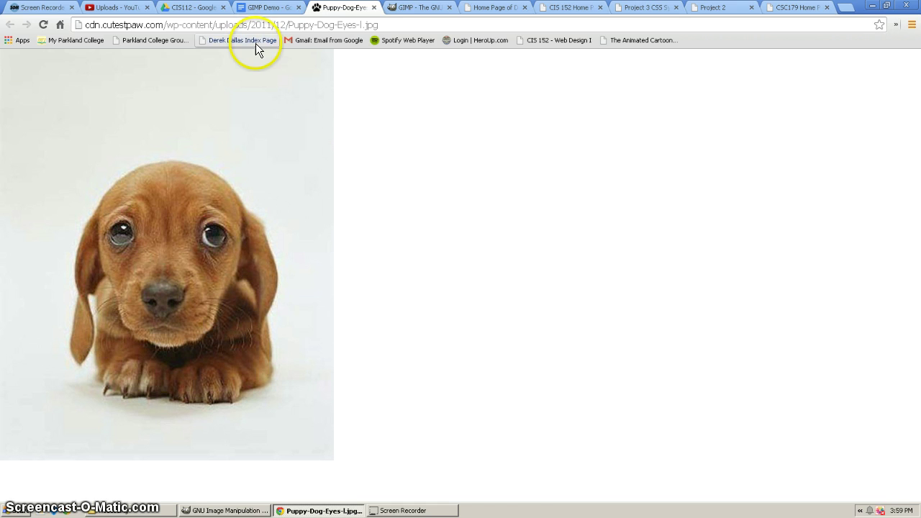
Save the puppy image to the Desktop as Puppy-Dog-Eyes-l.jpg
click(273, 10)
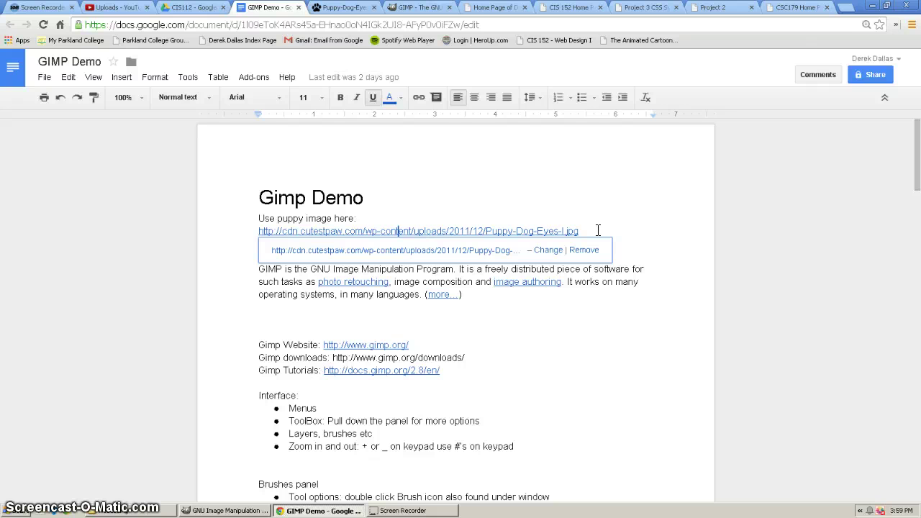
click(348, 9)
right_click(199, 184)
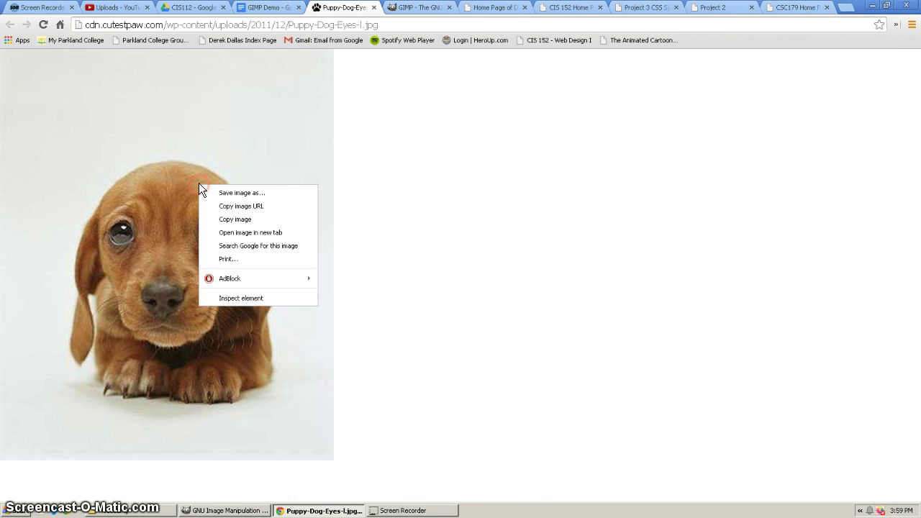
click(247, 193)
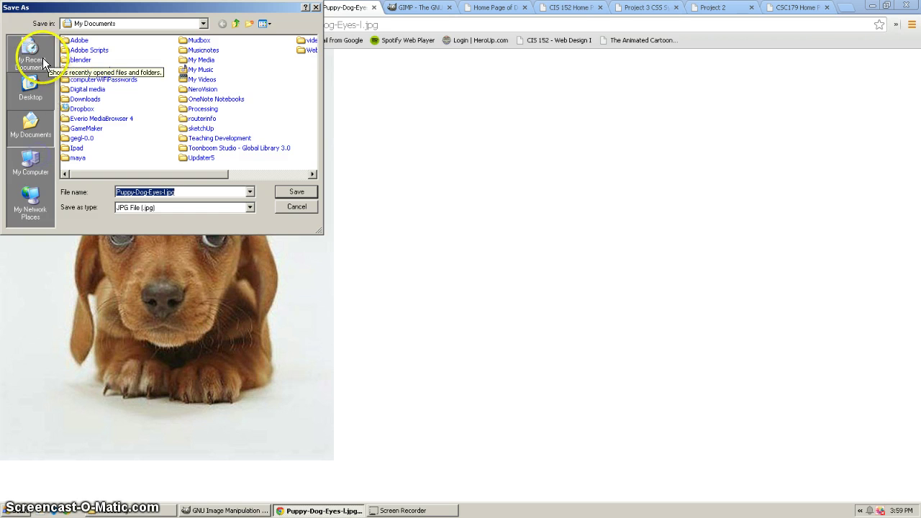
click(37, 88)
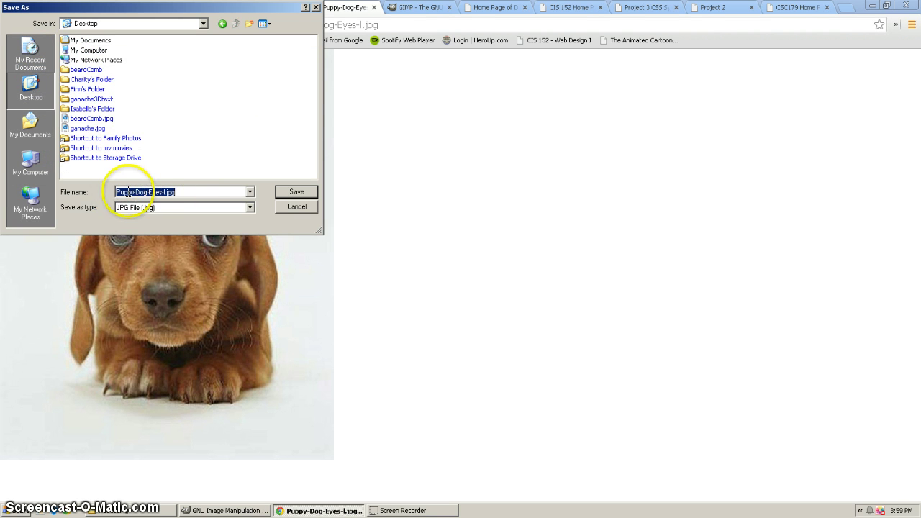
click(302, 192)
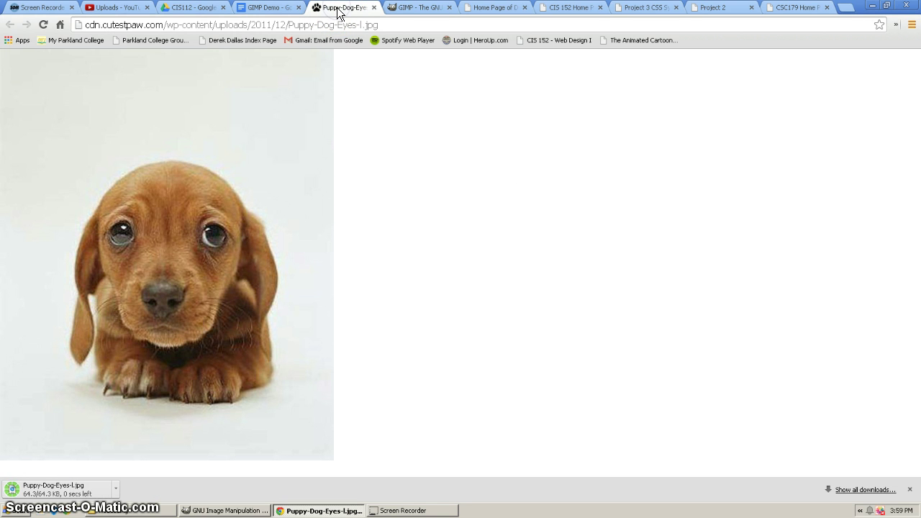
Return to the GIMP Demo document, minimize the browser and switch to GIMP
click(268, 7)
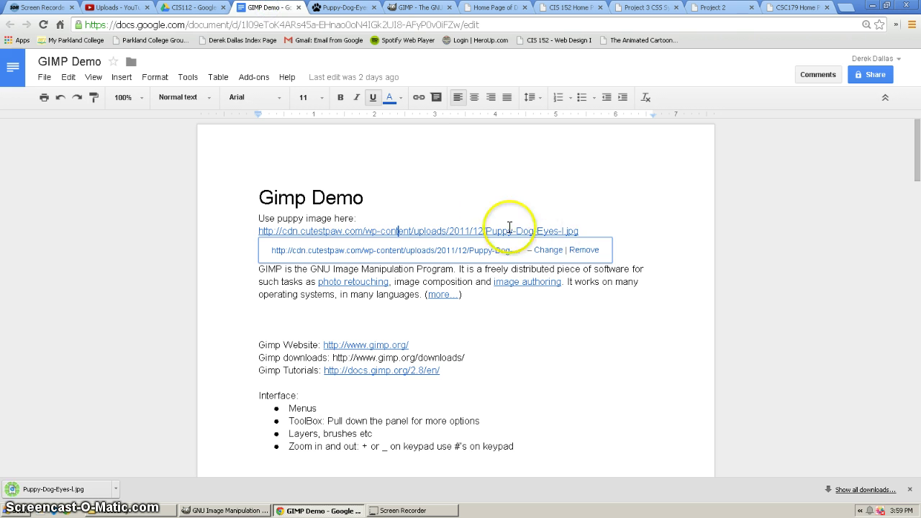
click(590, 335)
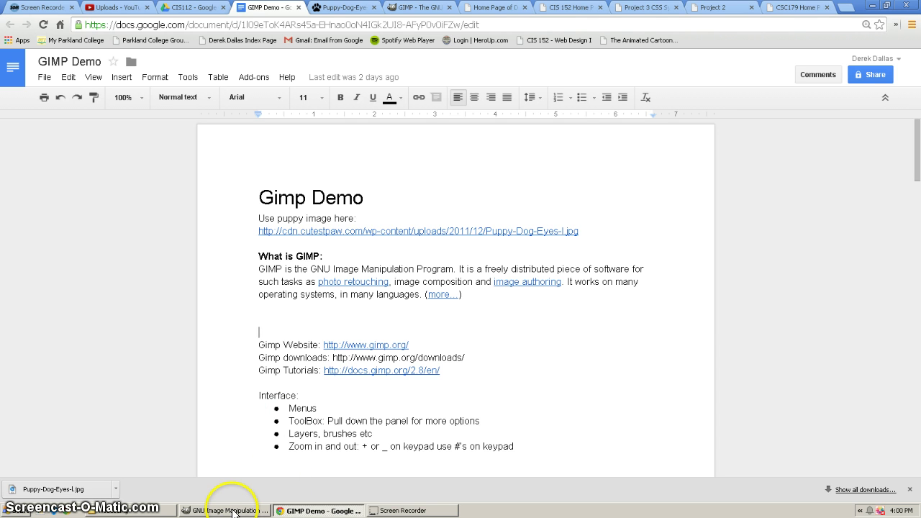
click(872, 6)
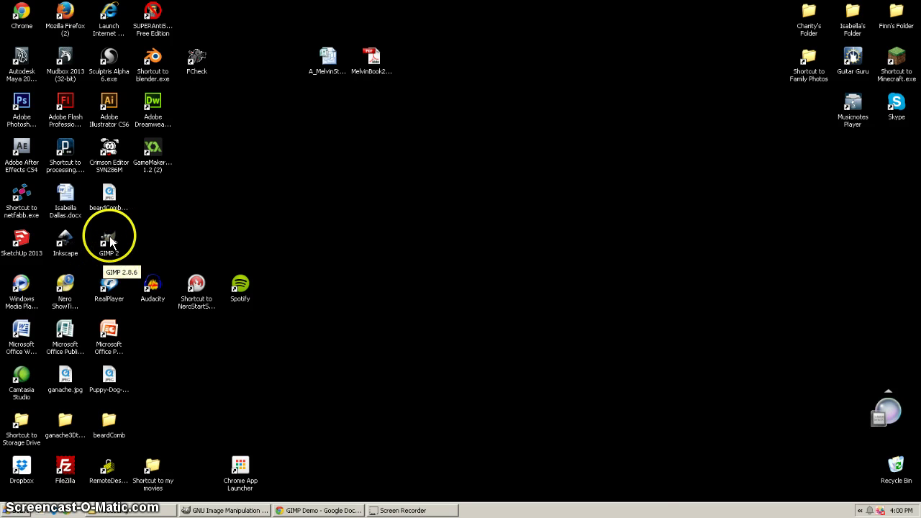
click(226, 510)
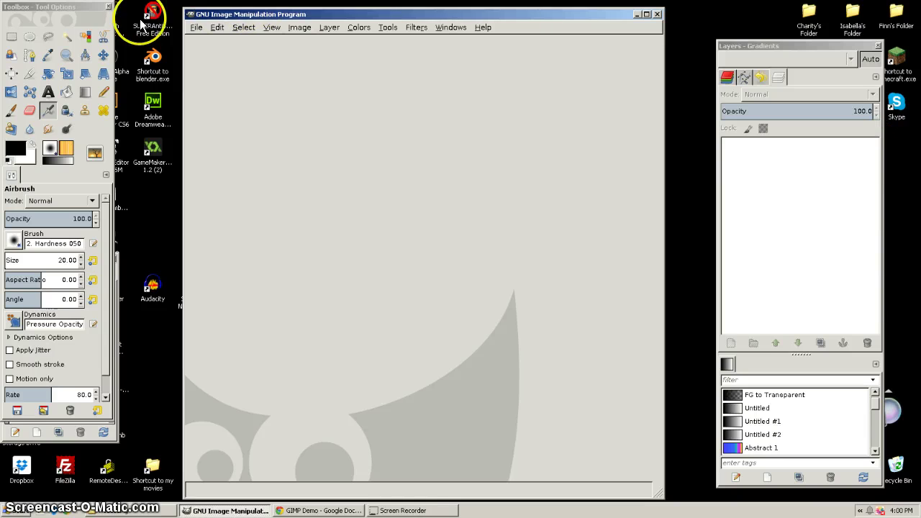
Arrange the Toolbox, Brushes and Layers windows around the main image window so that none of them hides another
drag(62, 7, 102, 31)
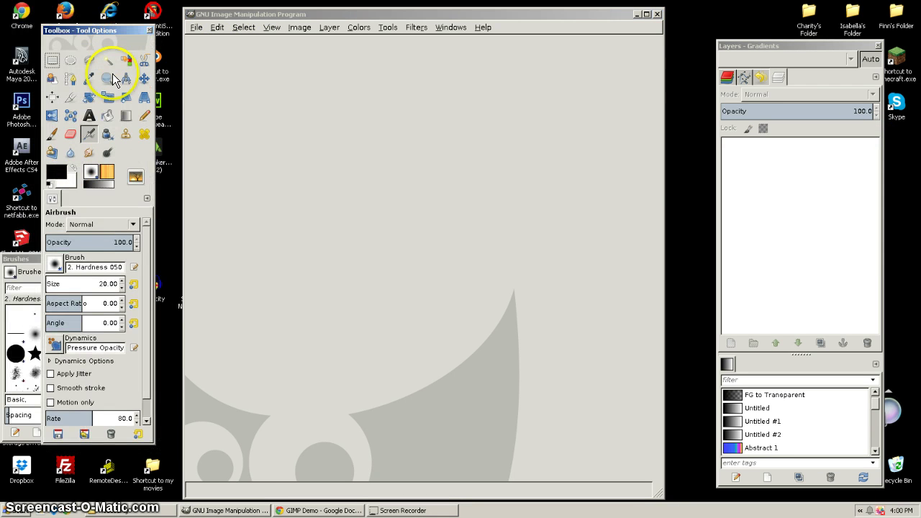
mouse_move(28, 262)
mouse_down()
mouse_move(208, 273)
mouse_move(185, 284)
mouse_move(195, 282)
mouse_up()
mouse_move(115, 31)
mouse_down()
mouse_move(77, 45)
mouse_move(72, 17)
mouse_up()
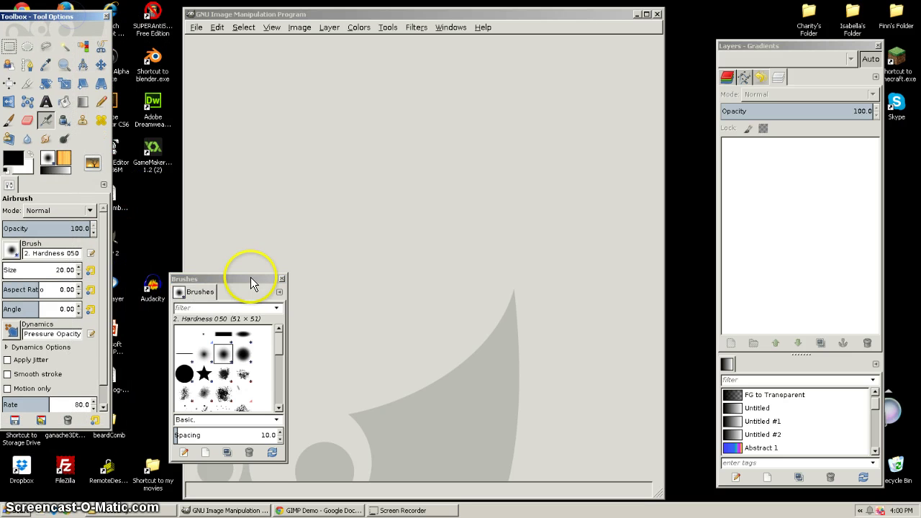
drag(251, 279, 200, 272)
drag(801, 46, 832, 9)
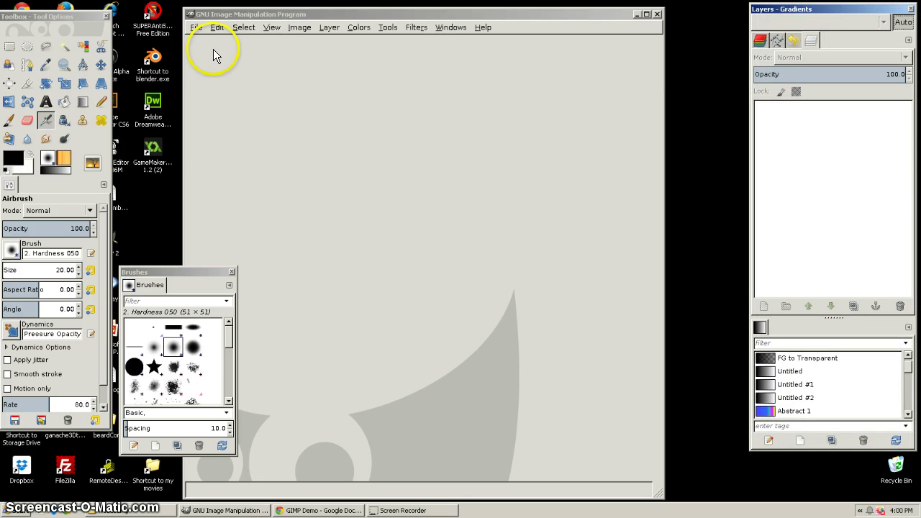
Open the image Puppy-Dog-Eyes-l.jpg from the Desktop
click(199, 30)
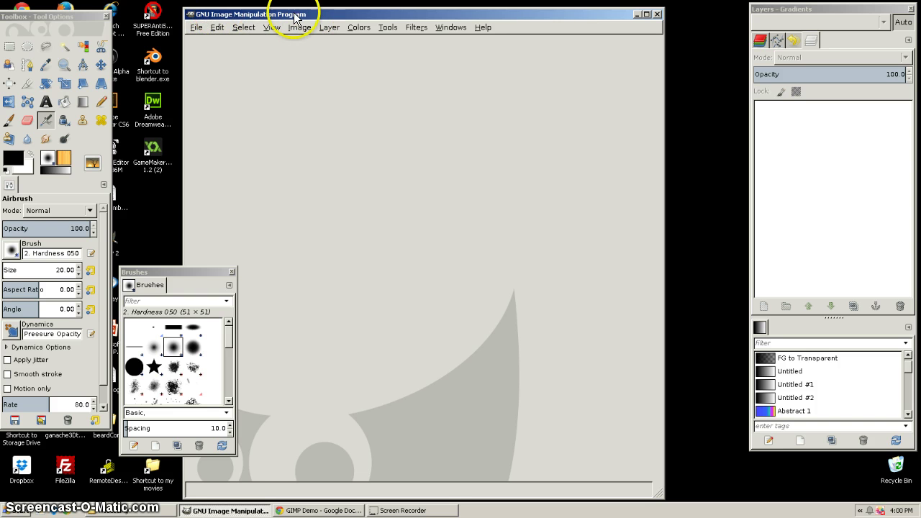
click(236, 16)
click(198, 28)
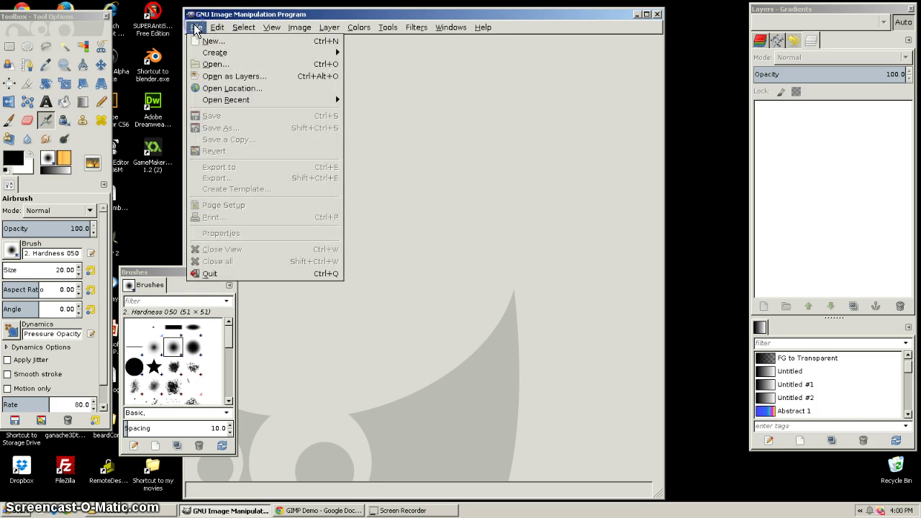
click(217, 68)
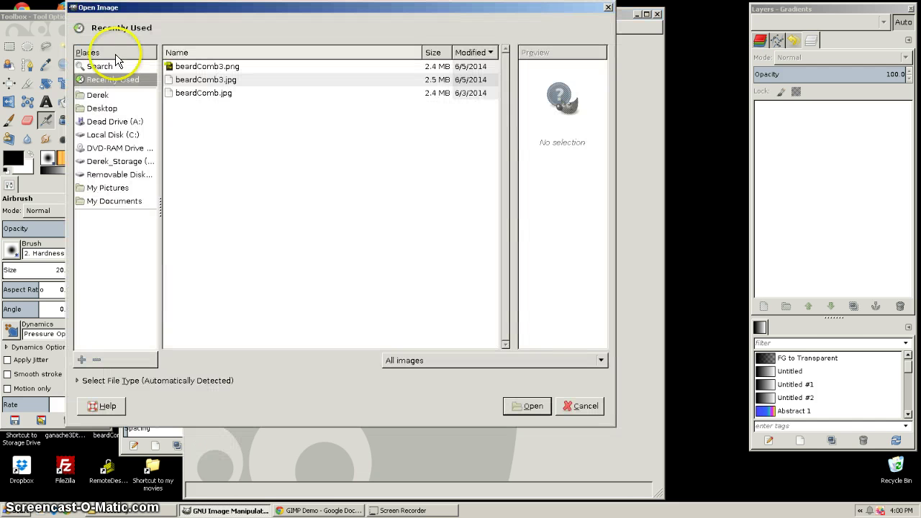
click(100, 108)
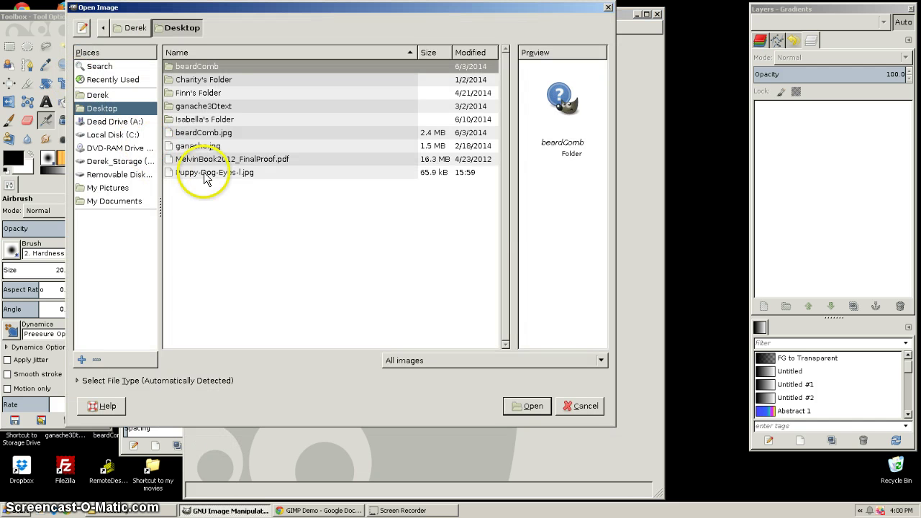
click(229, 179)
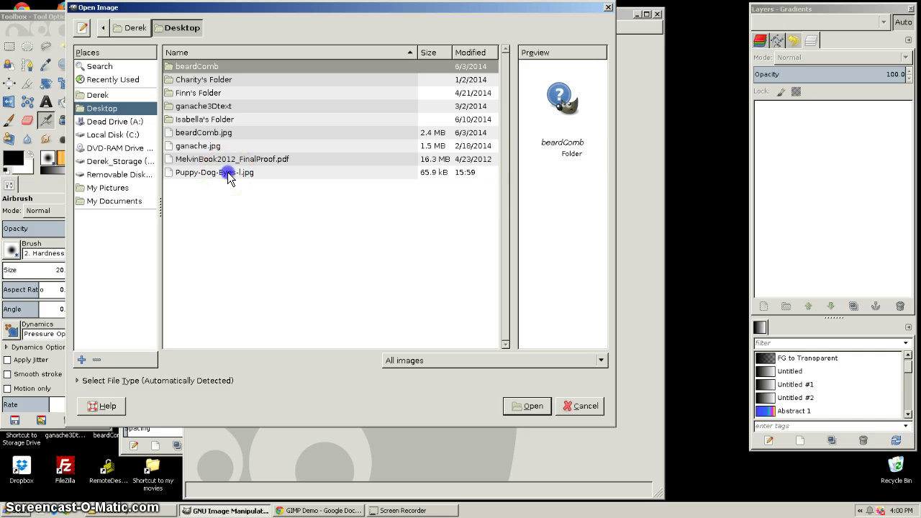
click(531, 407)
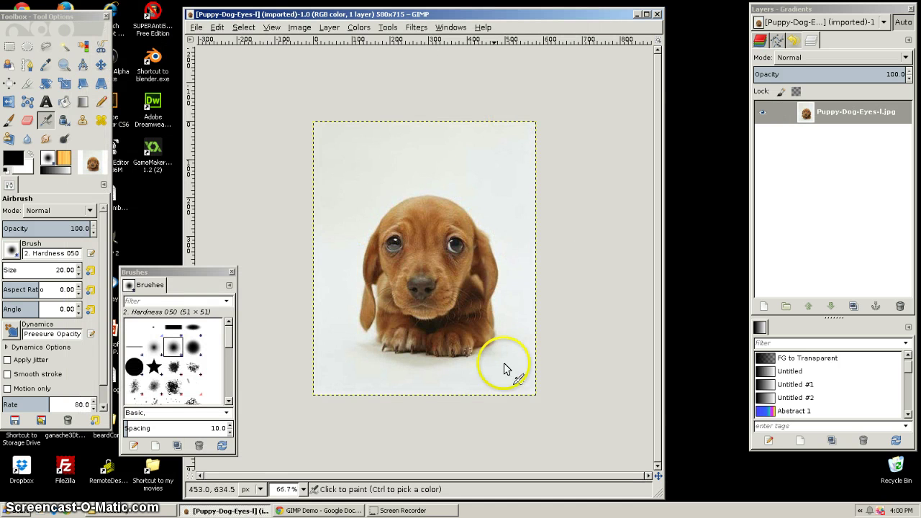
Maximize the image window and move the Toolbox clear of the menu bar
click(646, 14)
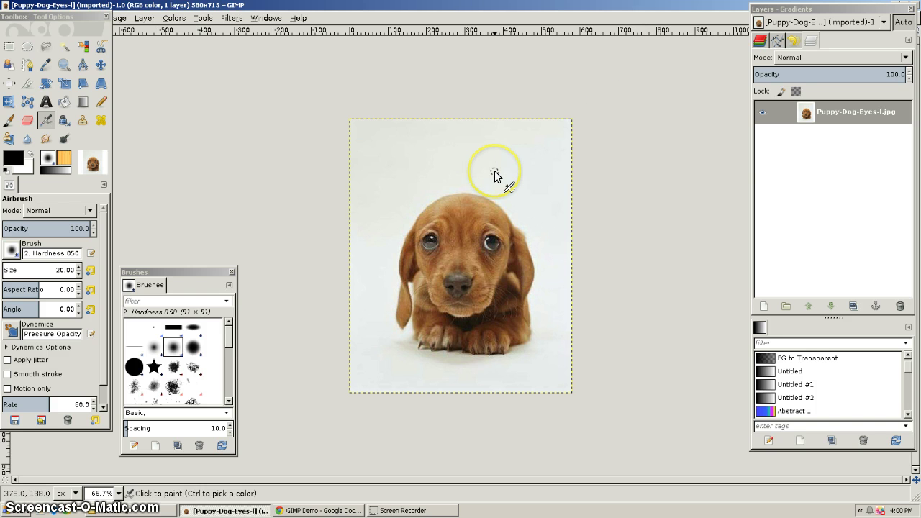
drag(71, 16, 100, 43)
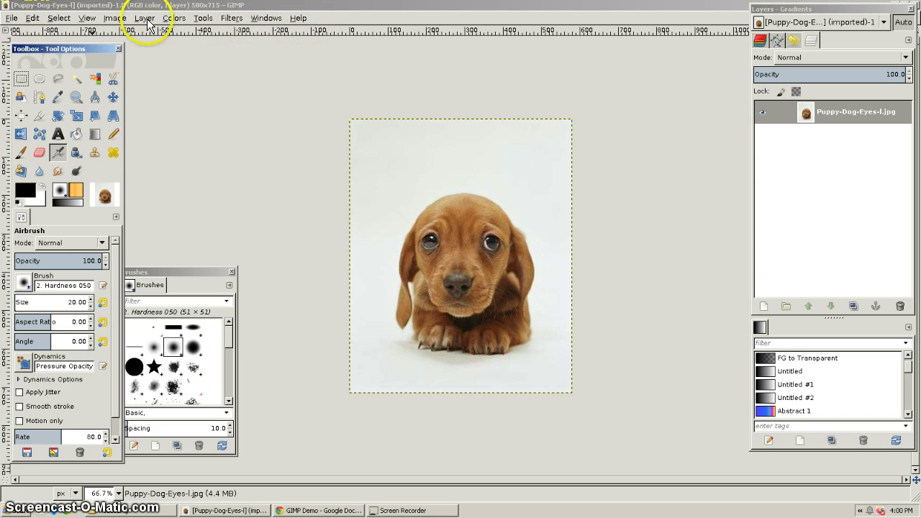
click(11, 19)
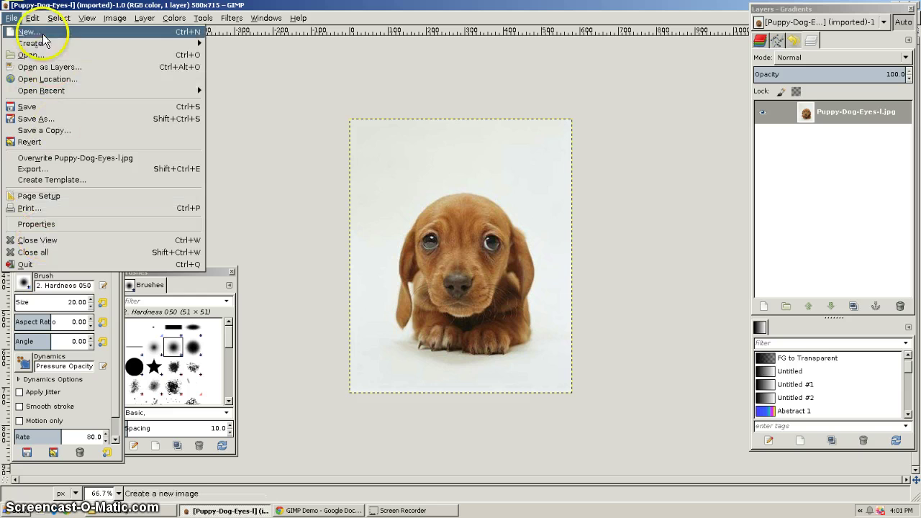
click(12, 18)
click(33, 19)
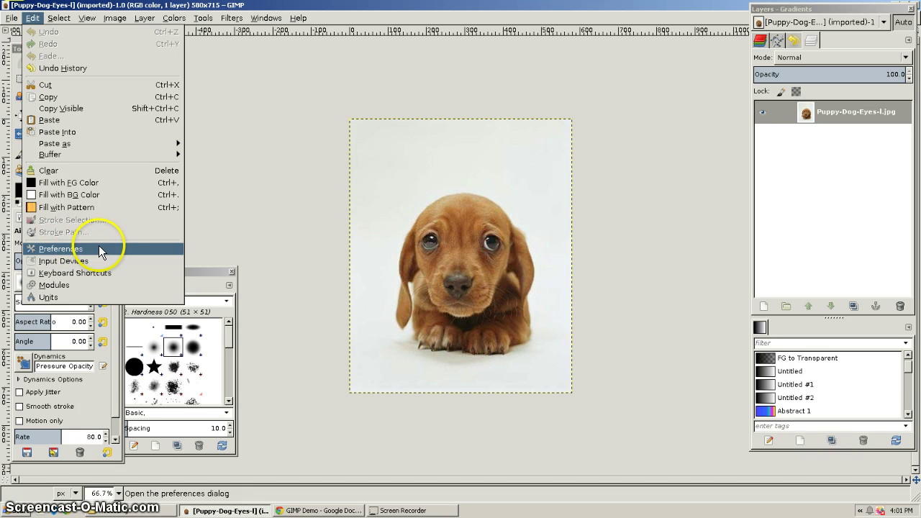
mouse_move(61, 16)
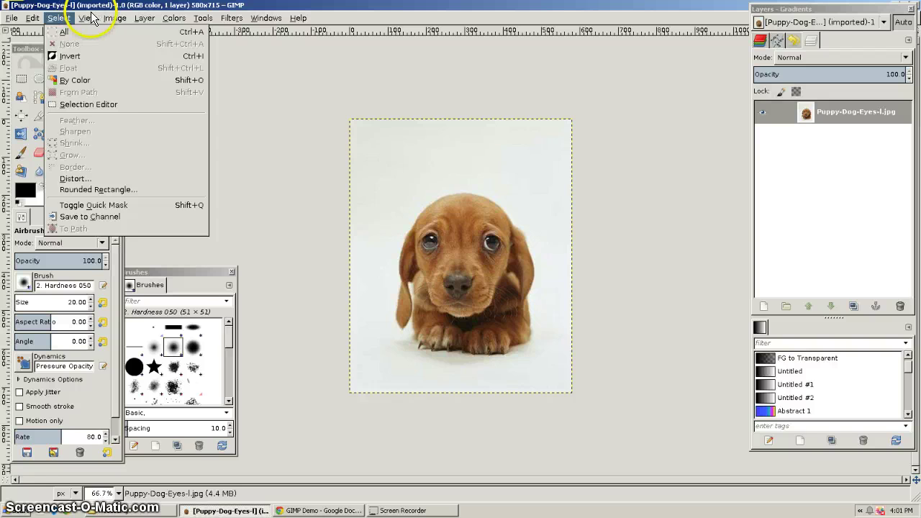
Zoom the puppy image to 1:1 (100%)
click(89, 19)
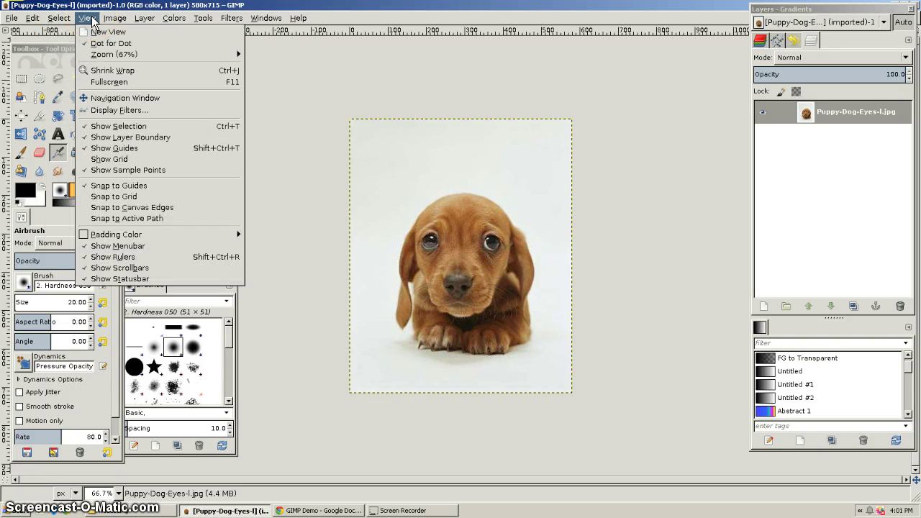
mouse_move(105, 54)
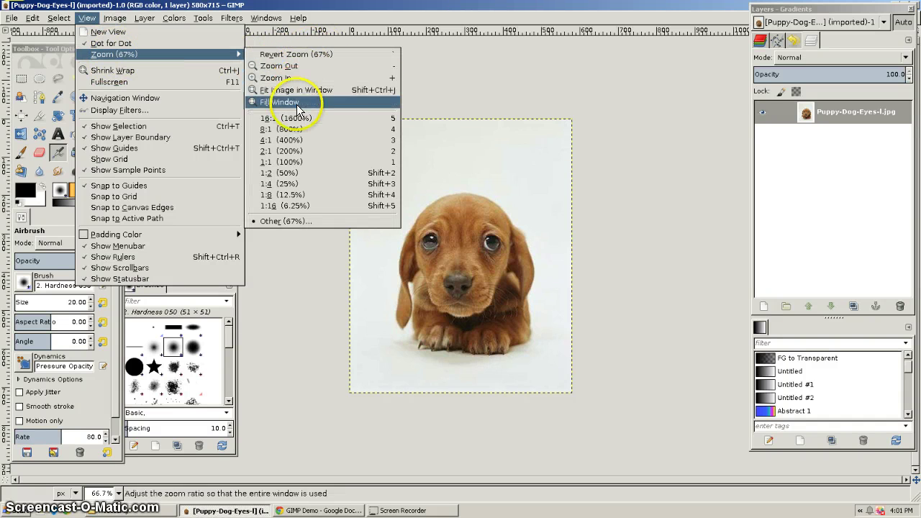
click(283, 163)
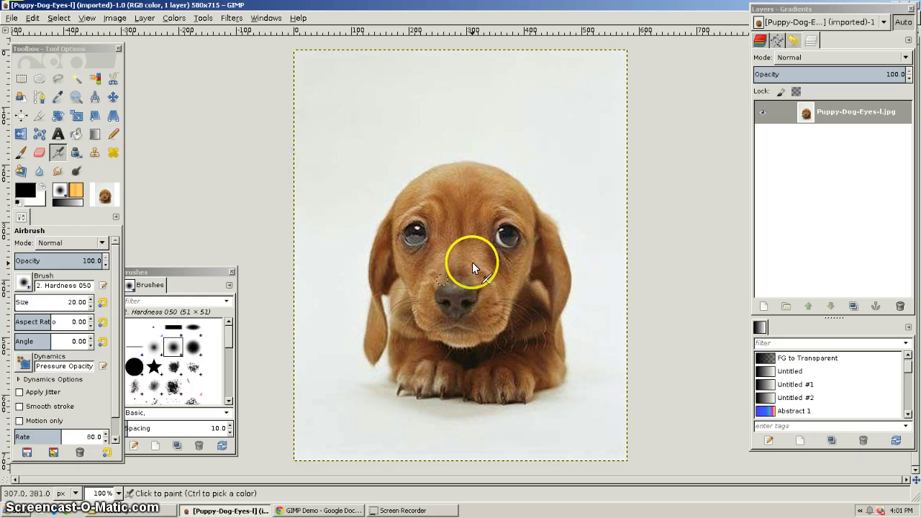
Zoom the image out to 50% and return it to 100%
click(120, 494)
click(108, 452)
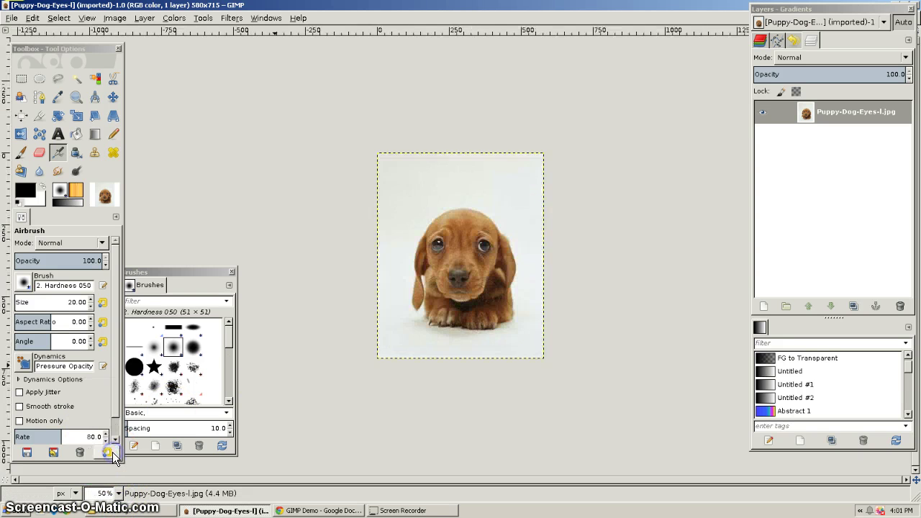
click(117, 494)
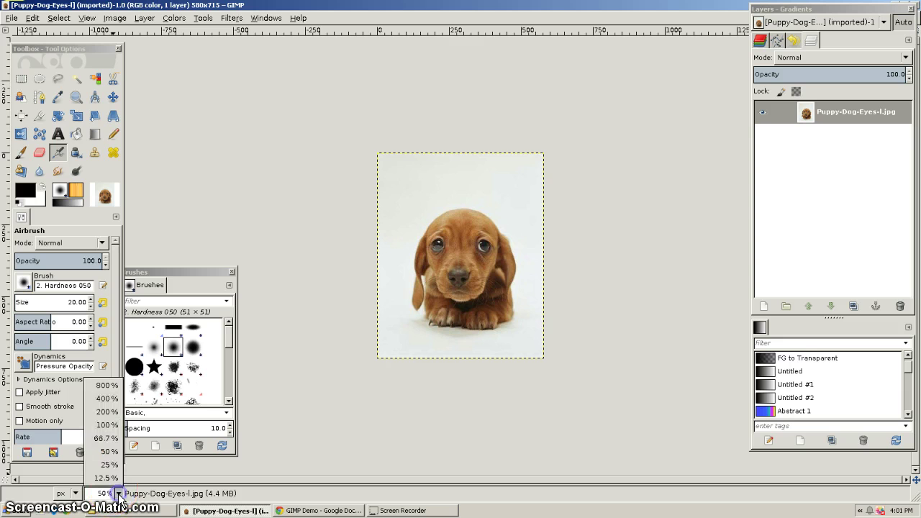
click(112, 428)
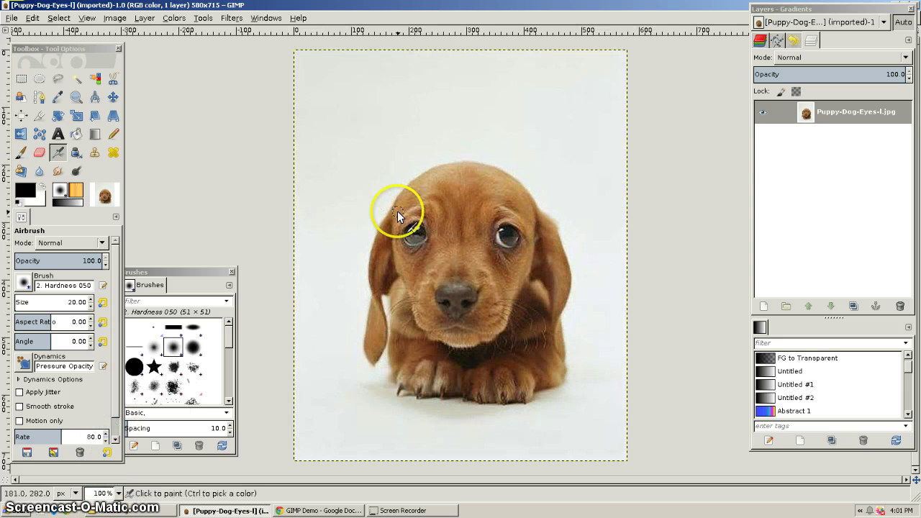
Try converting the image to Grayscale mode and undo the conversion
click(114, 18)
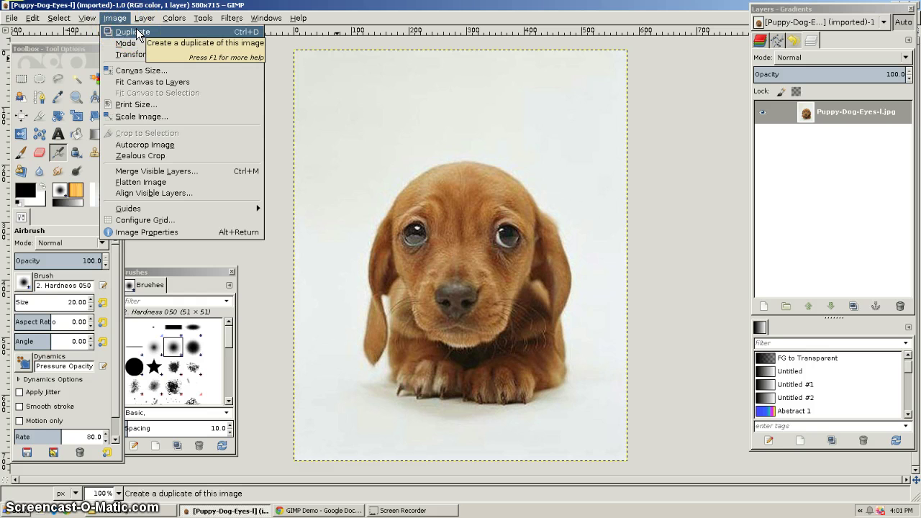
click(133, 47)
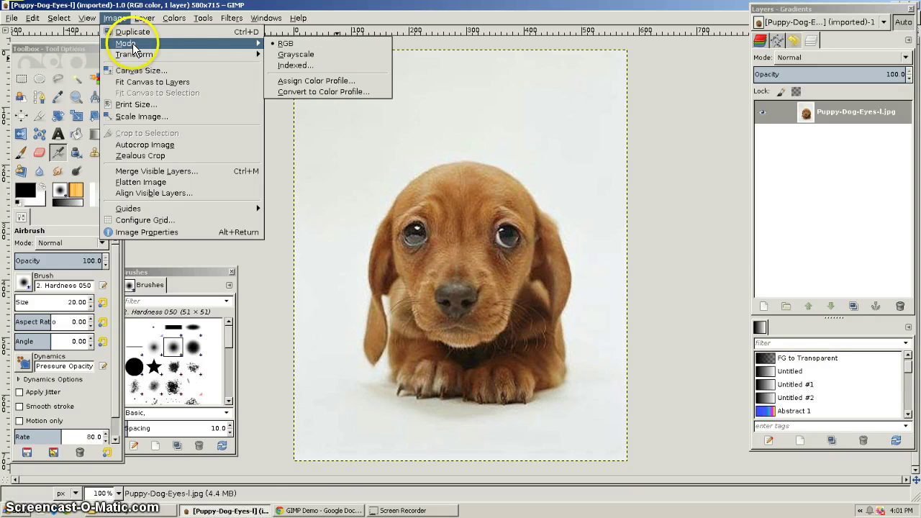
click(295, 56)
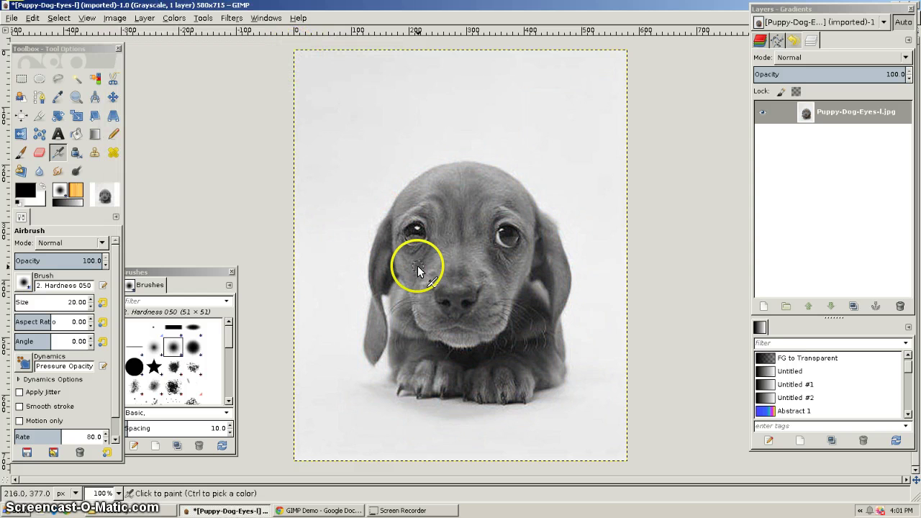
key(ctrl+z)
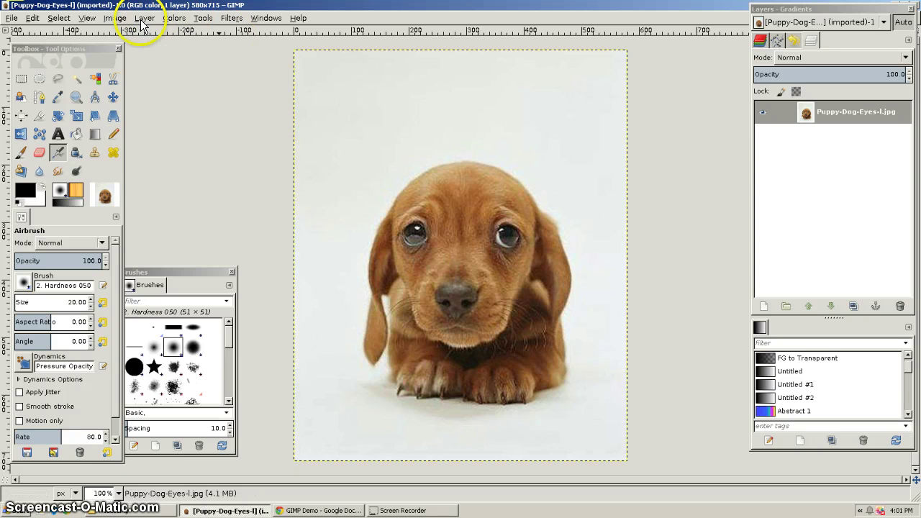
Try flipping the whole image horizontally and undo the flip
click(116, 19)
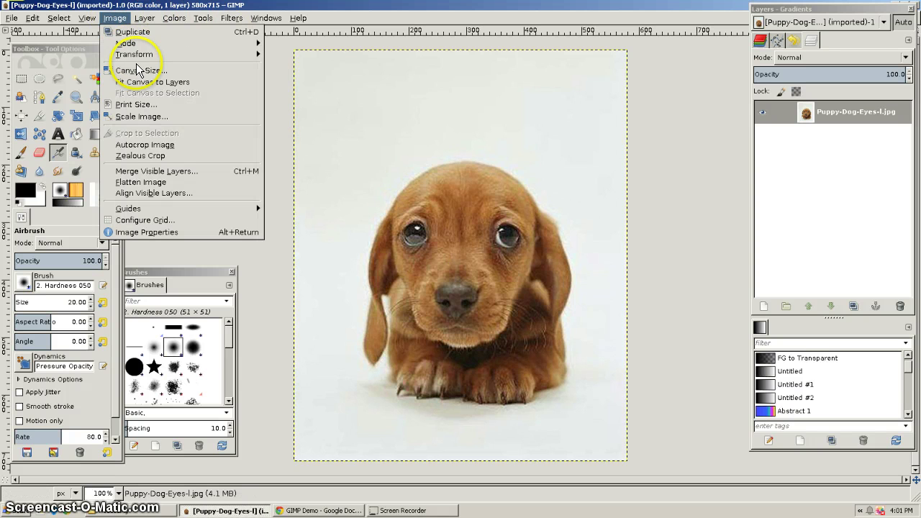
mouse_move(137, 57)
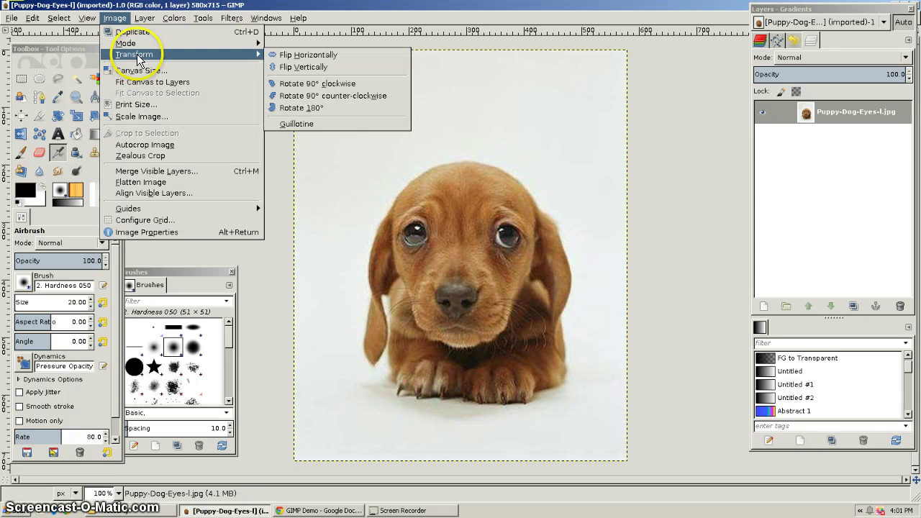
click(315, 57)
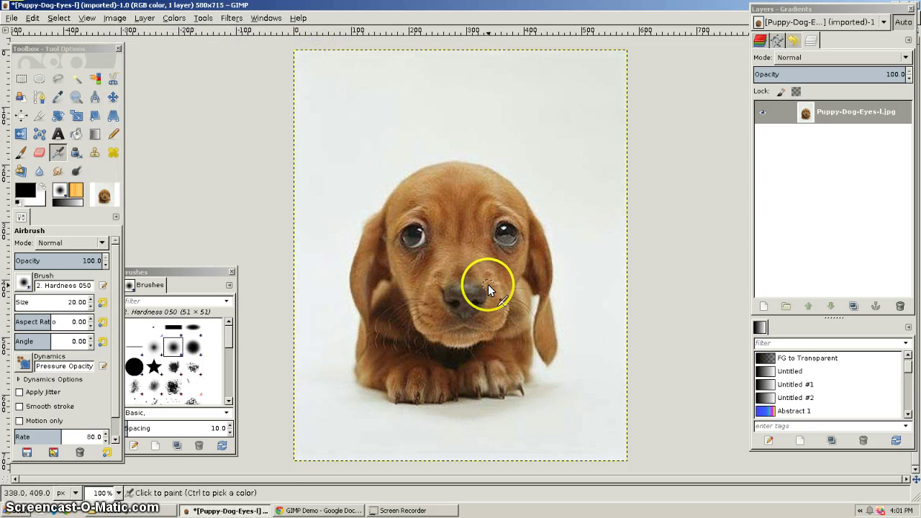
key(ctrl+z)
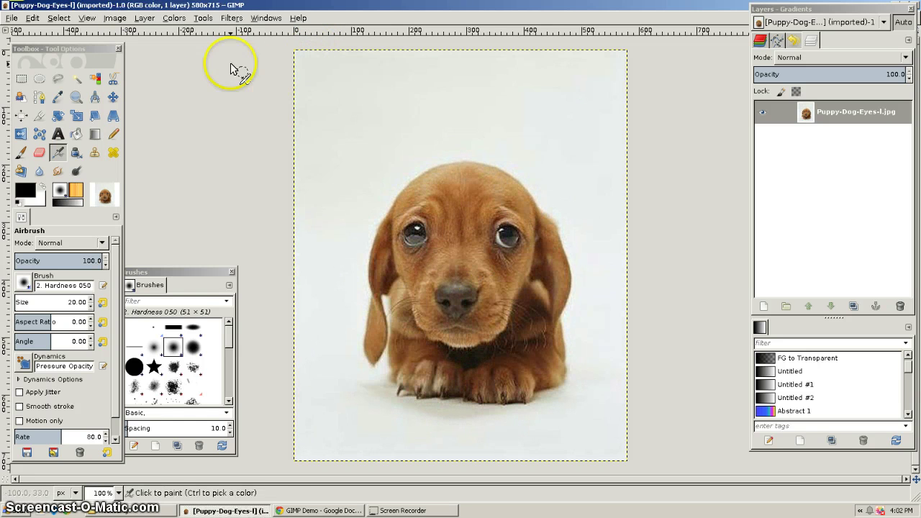
Try rotating the image 90° clockwise and undo the rotation
click(117, 20)
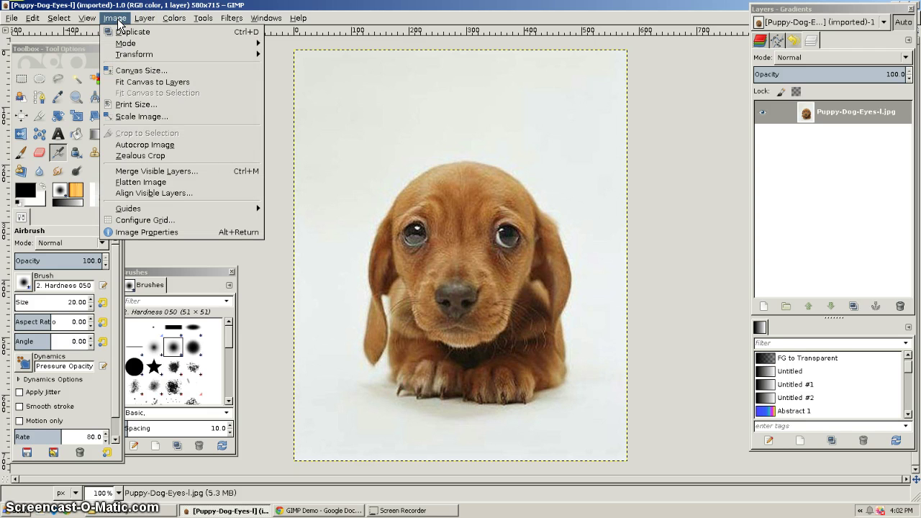
mouse_move(131, 57)
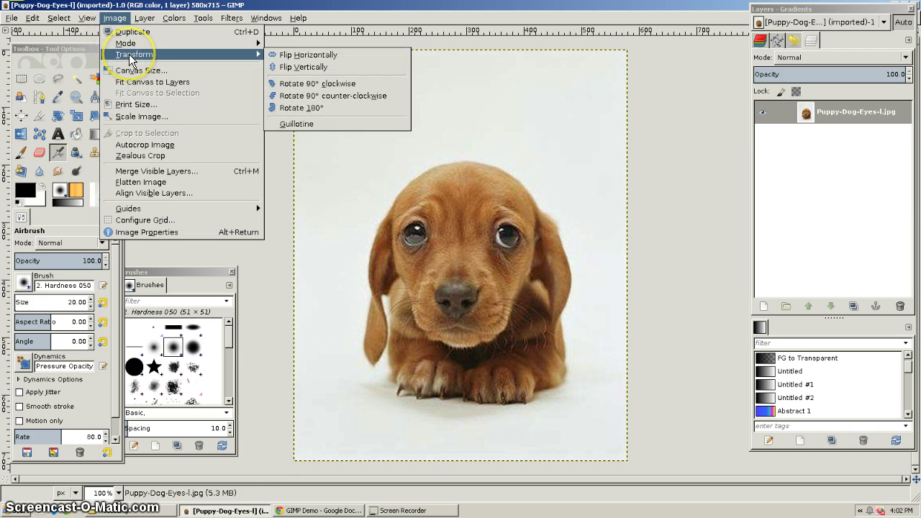
click(306, 84)
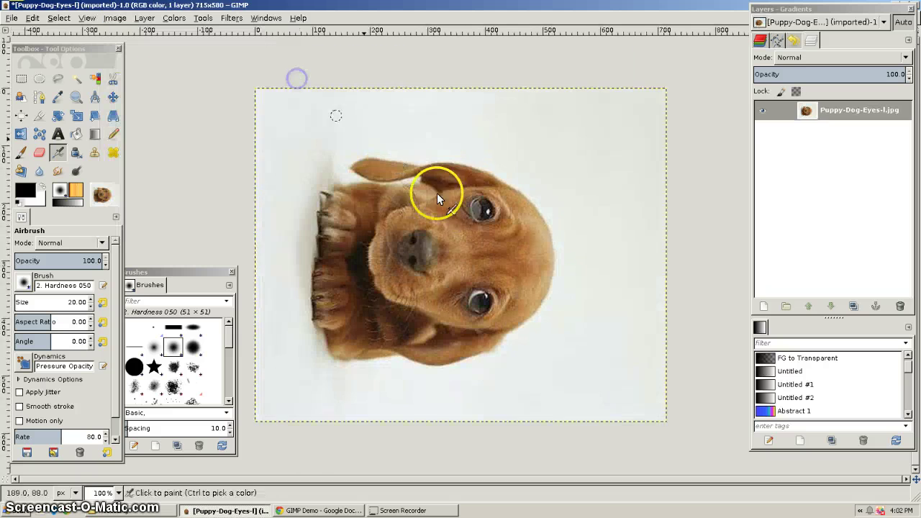
key(ctrl+z)
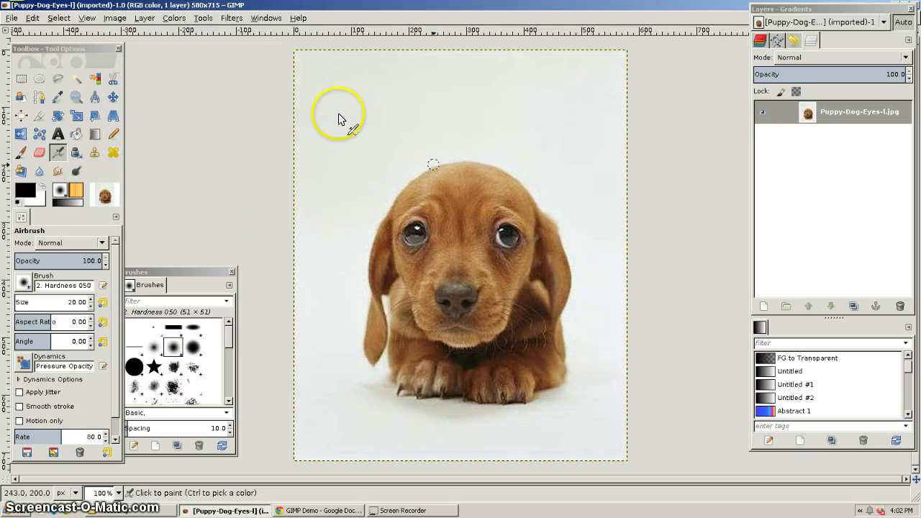
click(116, 18)
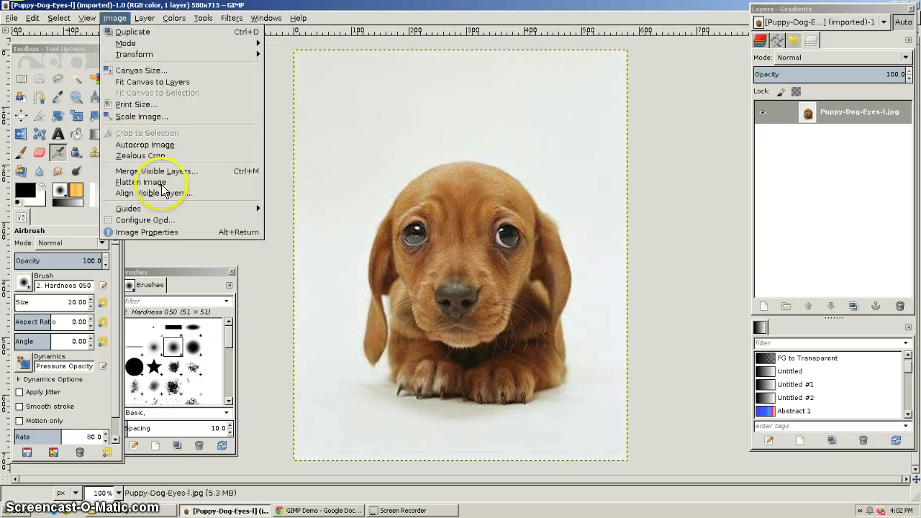
mouse_move(142, 20)
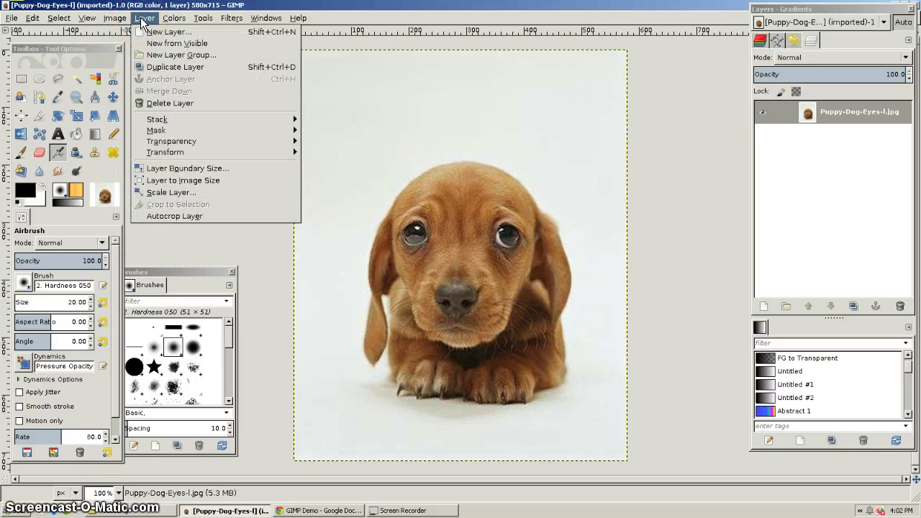
click(150, 21)
click(661, 223)
Apply the automatic White Balance correction to the puppy image
click(175, 18)
click(175, 18)
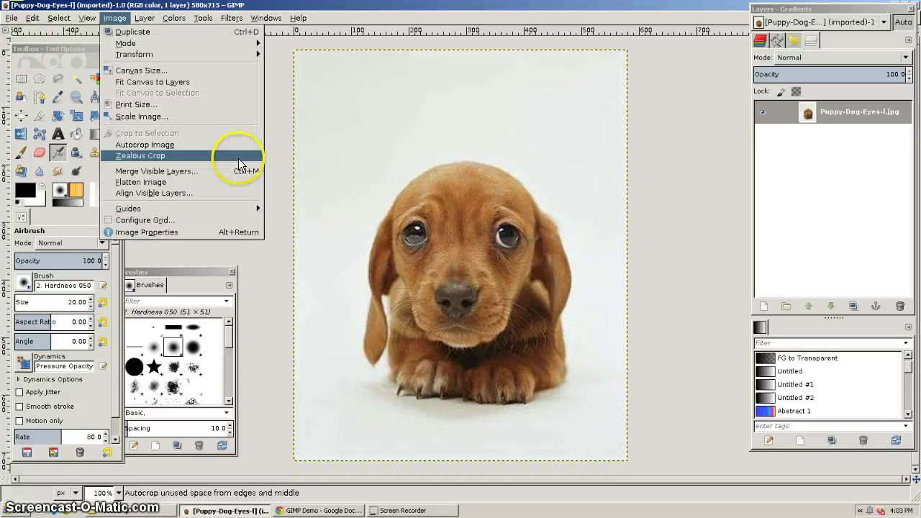
mouse_move(184, 172)
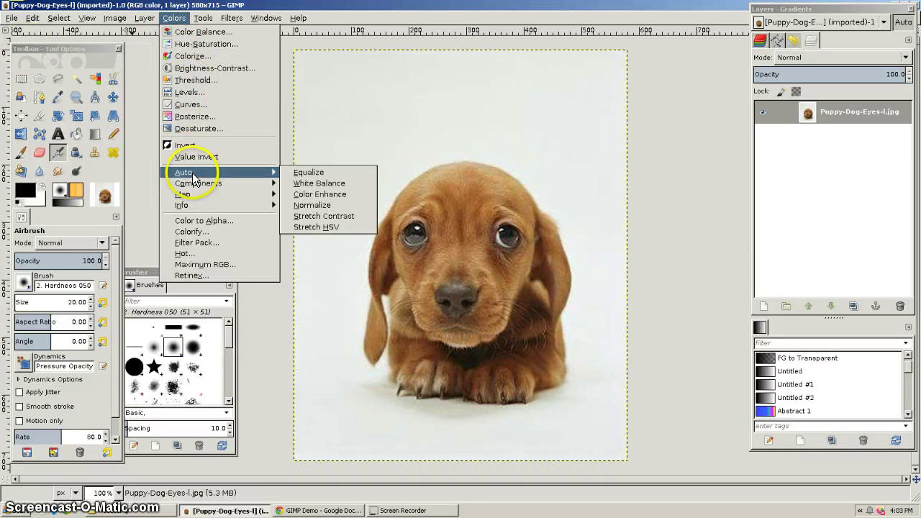
click(331, 183)
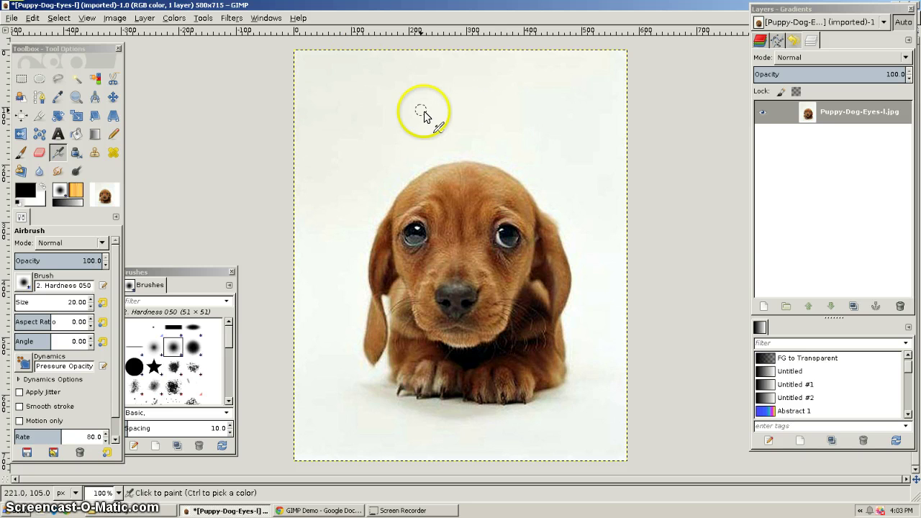
Try the automatic Color Enhance correction on the puppy image and undo it
click(178, 19)
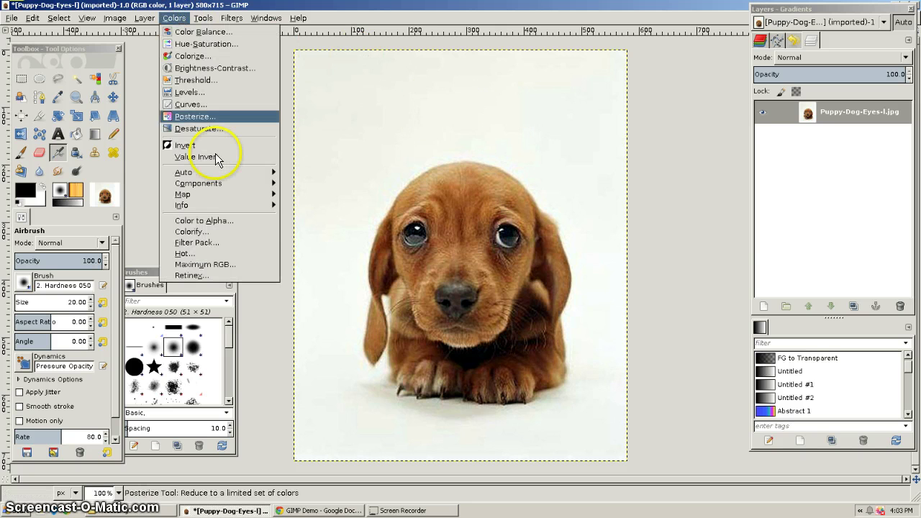
mouse_move(212, 171)
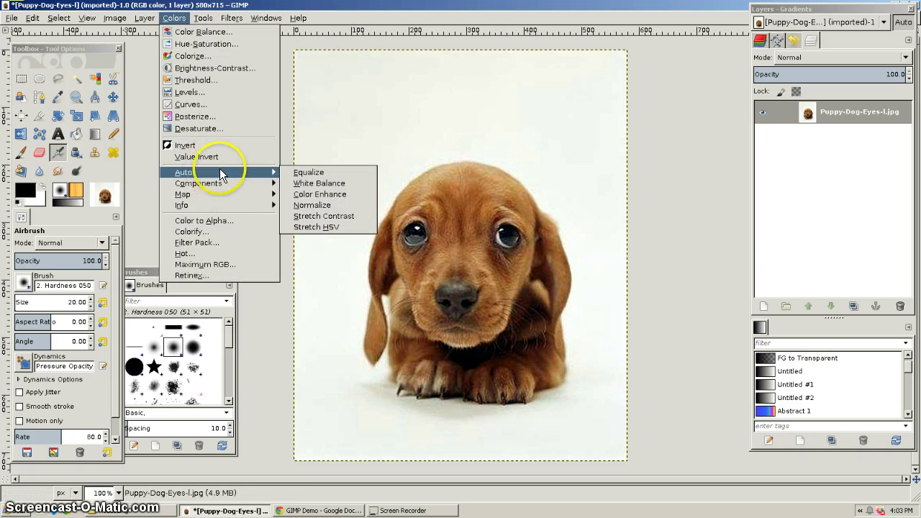
click(329, 186)
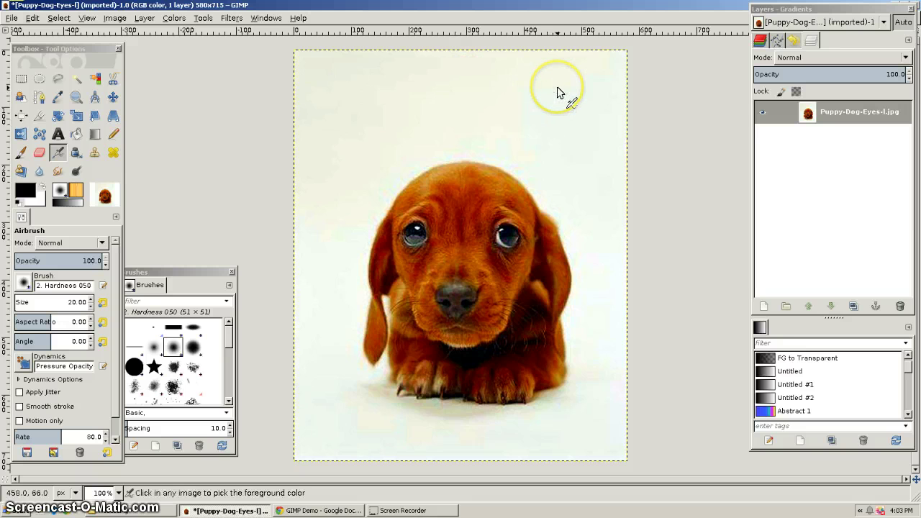
key(ctrl+z)
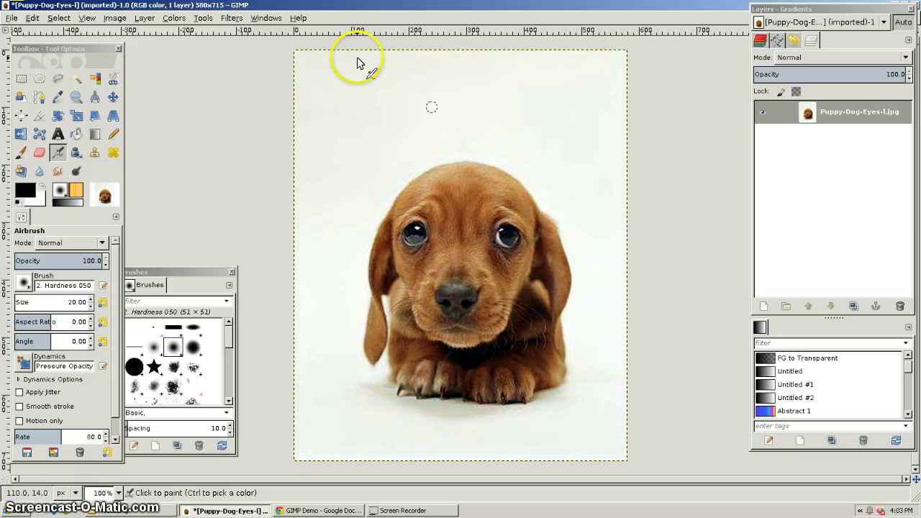
Preview a Color Balance adjustment on the midtones with Red 13, Green 54 and Blue -71
click(173, 18)
mouse_move(193, 172)
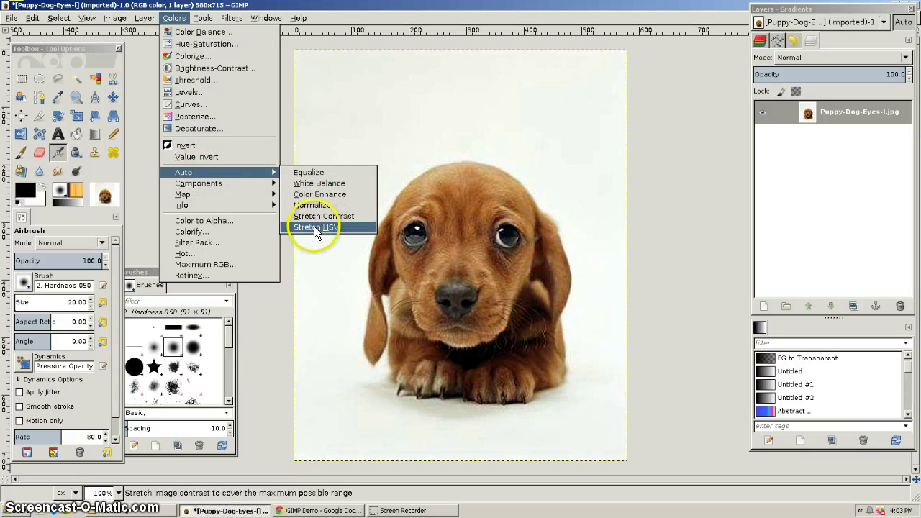
mouse_move(222, 183)
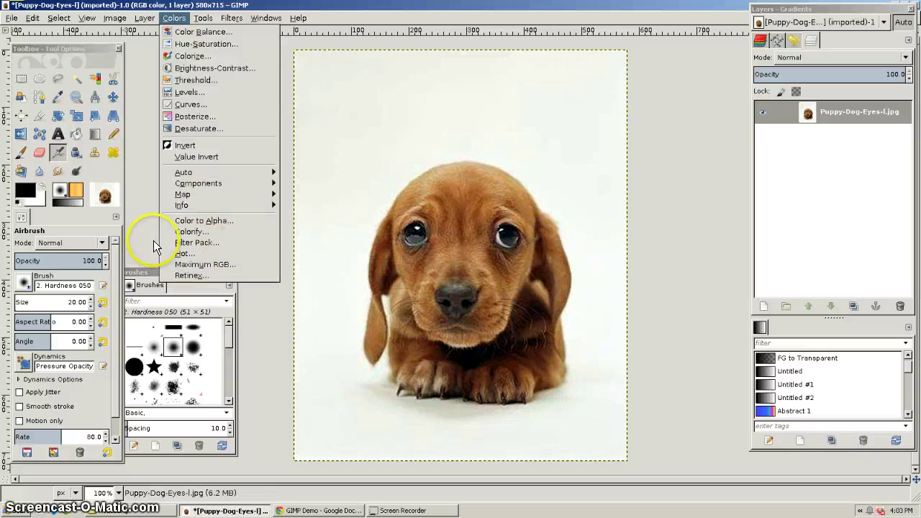
click(195, 33)
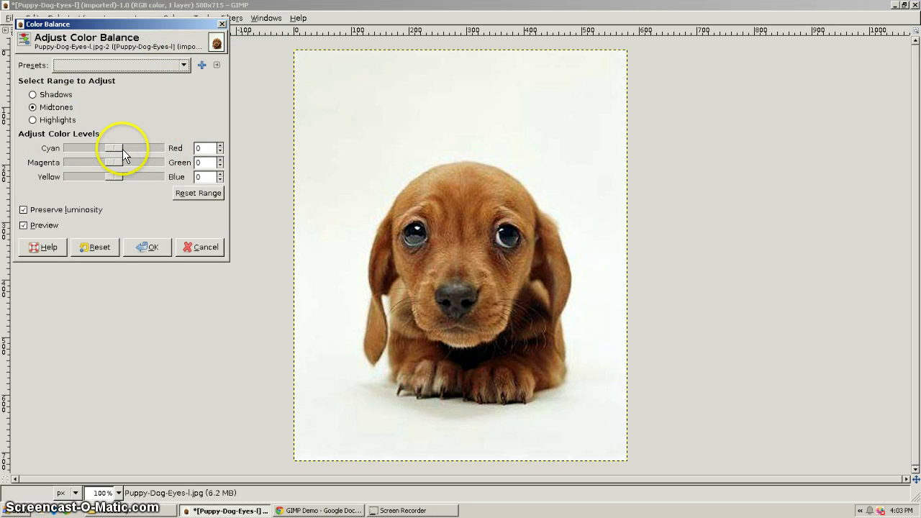
drag(122, 149, 84, 181)
drag(153, 163, 140, 160)
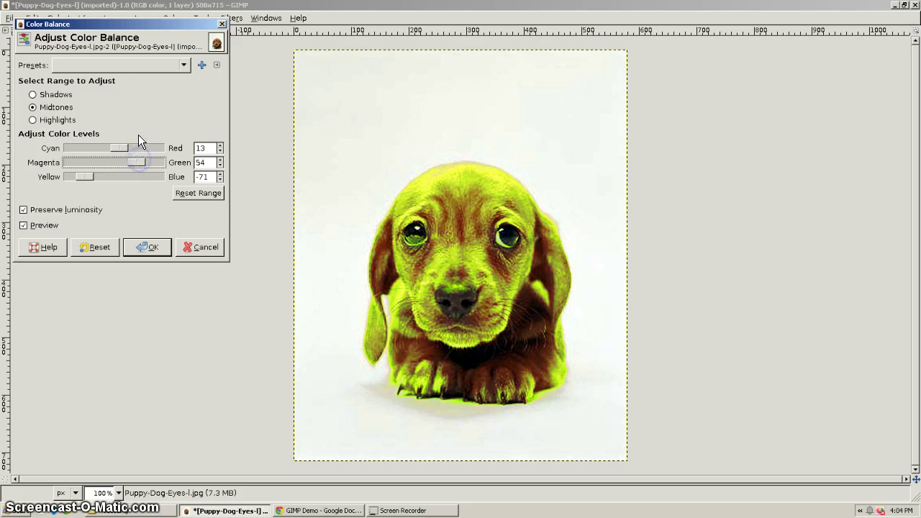
Preview a shadows Color Balance of Red 88, Green 79 and Blue 78, and discard the whole adjustment
click(33, 96)
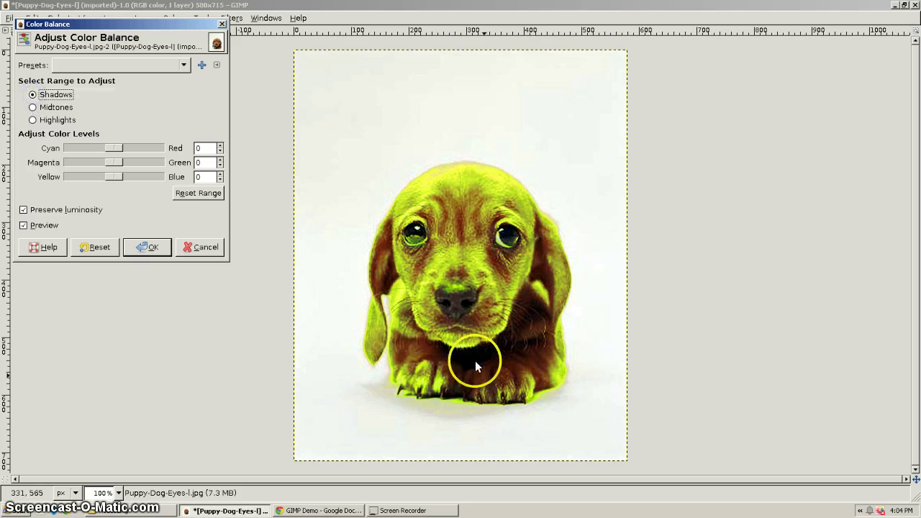
drag(116, 148, 150, 176)
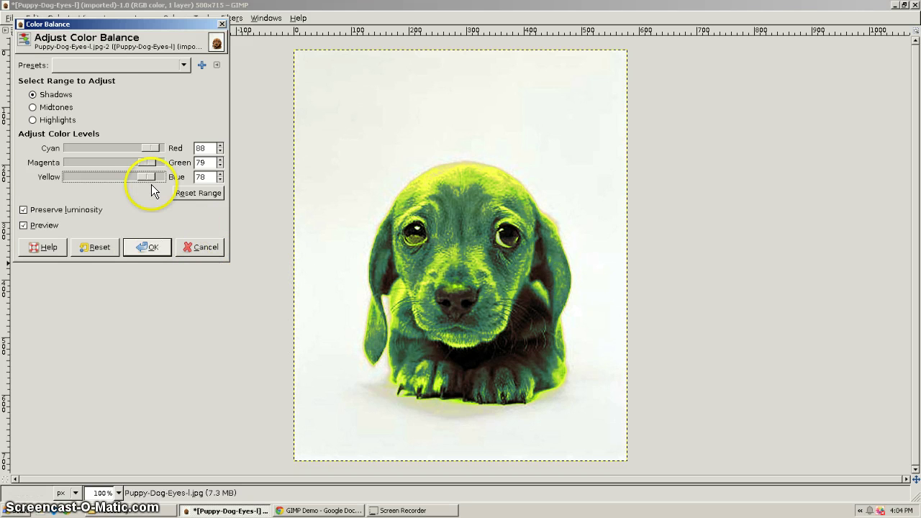
click(206, 249)
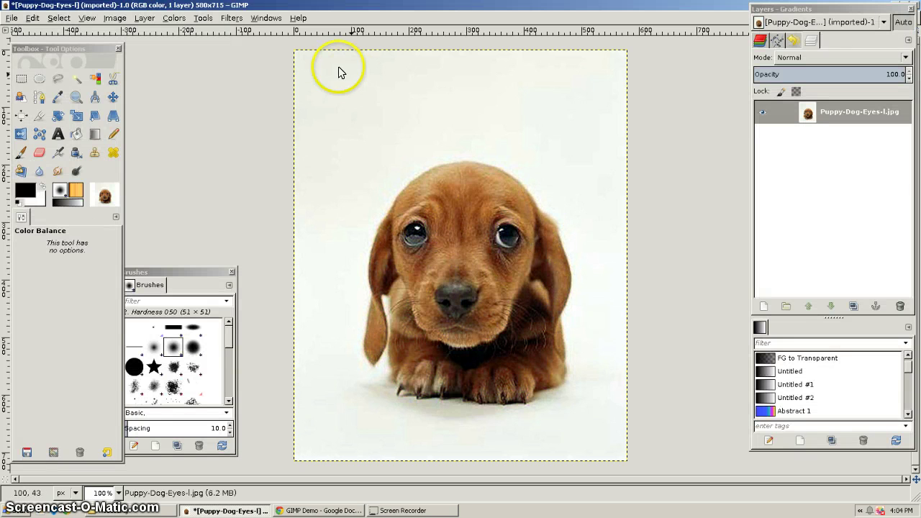
click(230, 18)
click(204, 18)
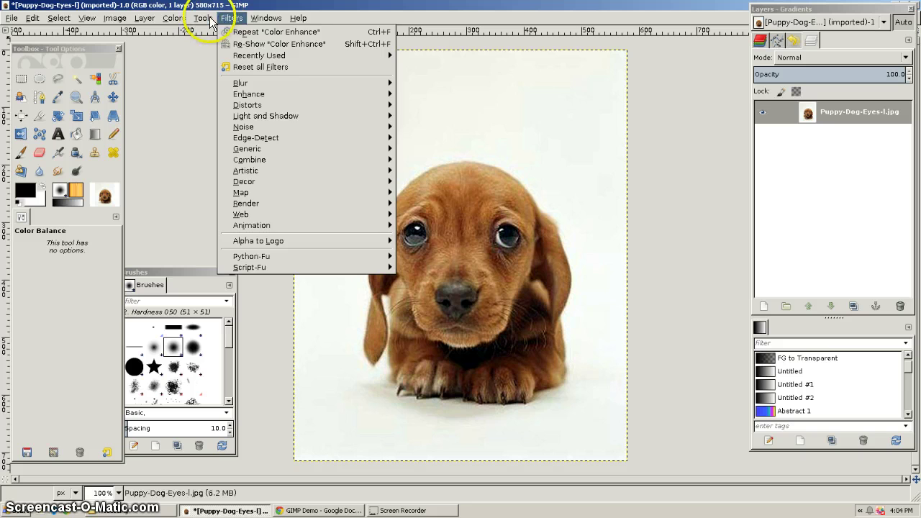
click(178, 20)
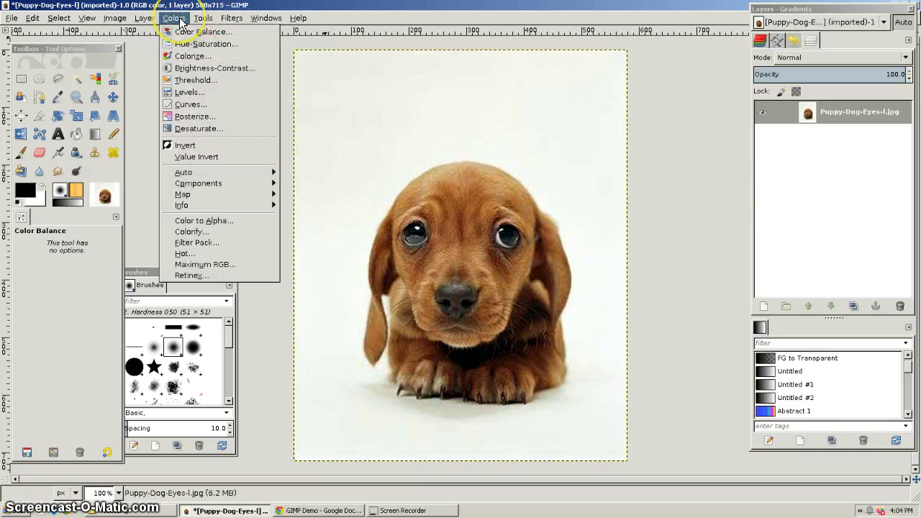
click(205, 19)
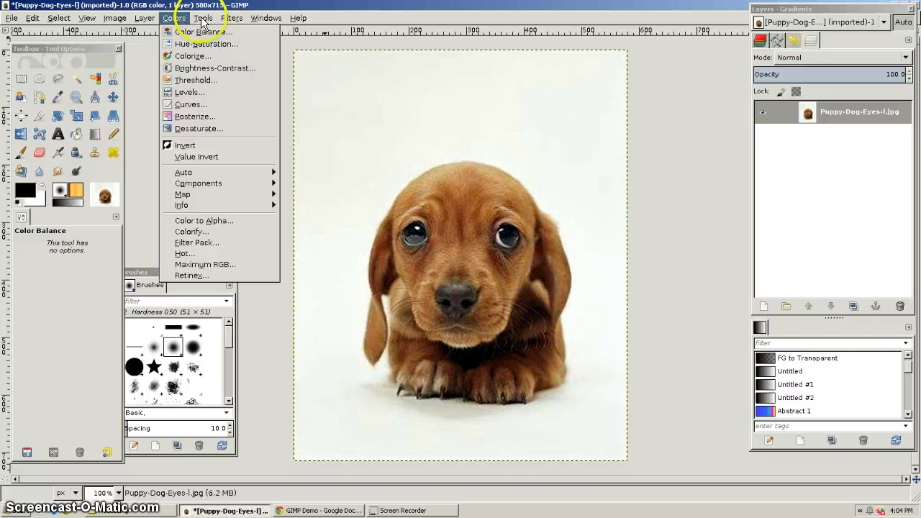
mouse_move(220, 36)
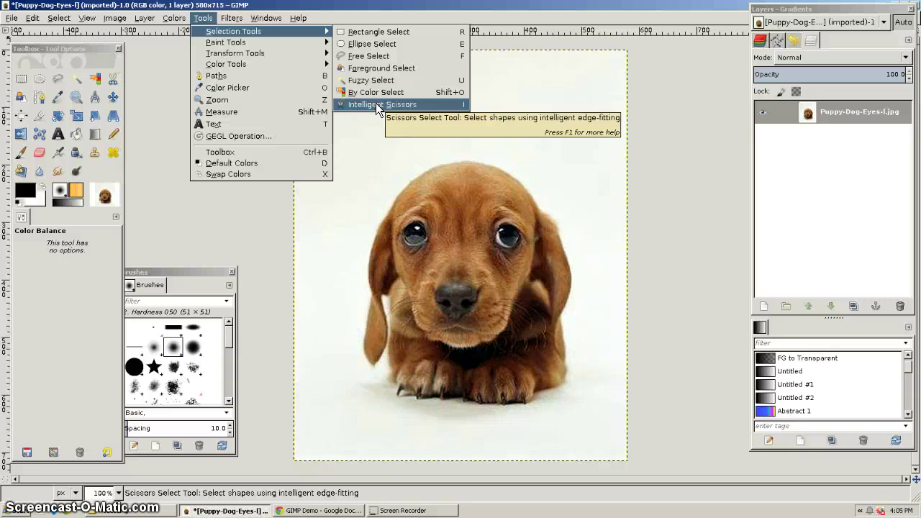
click(679, 204)
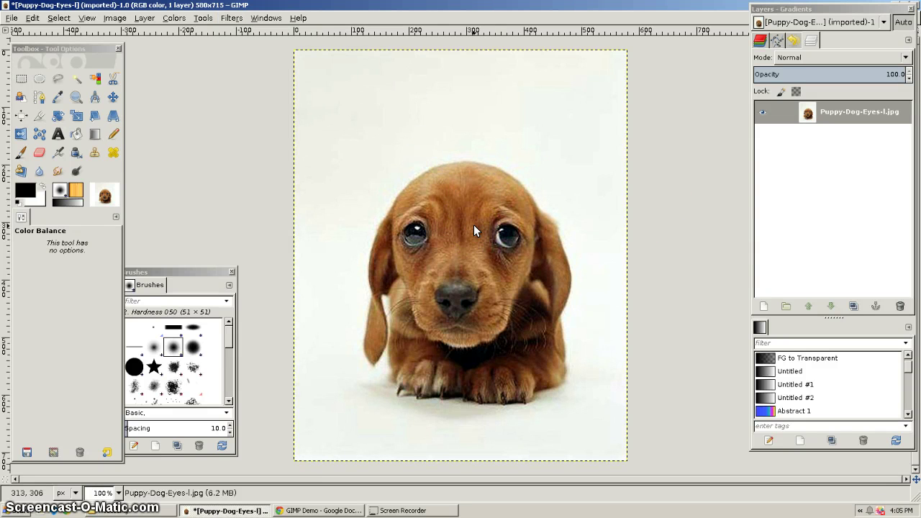
Magnify the puppy's face up to 25600% to examine the individual pixels, and zoom back out to 50%
scroll(474, 226, up, 1)
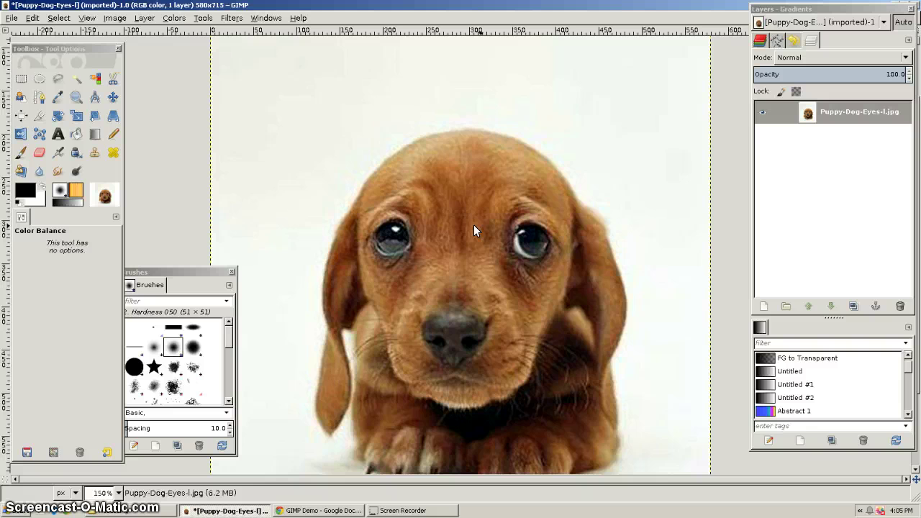
scroll(474, 230, up, 4)
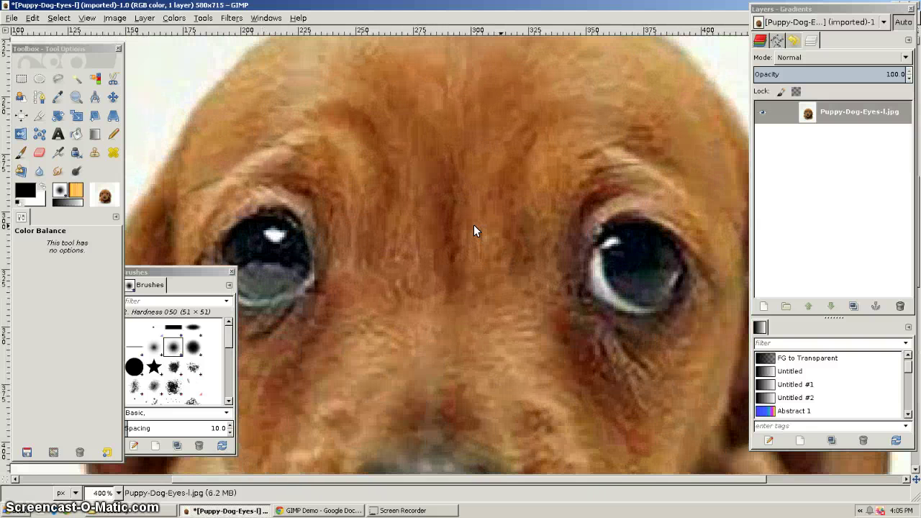
scroll(474, 230, up, 4)
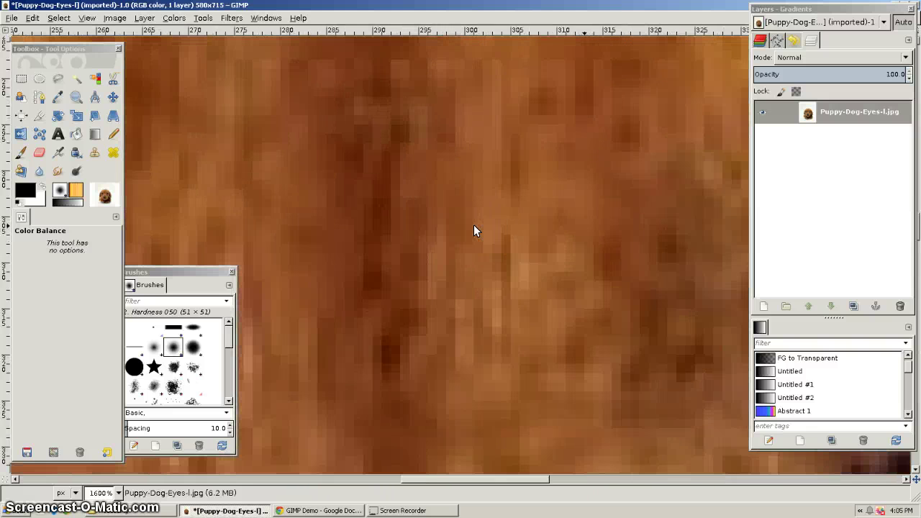
scroll(474, 230, up, 5)
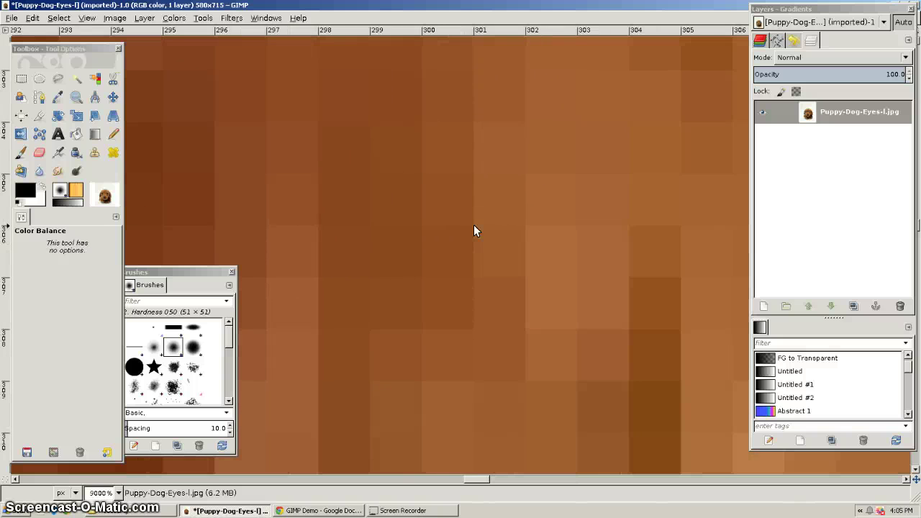
scroll(474, 230, up, 1)
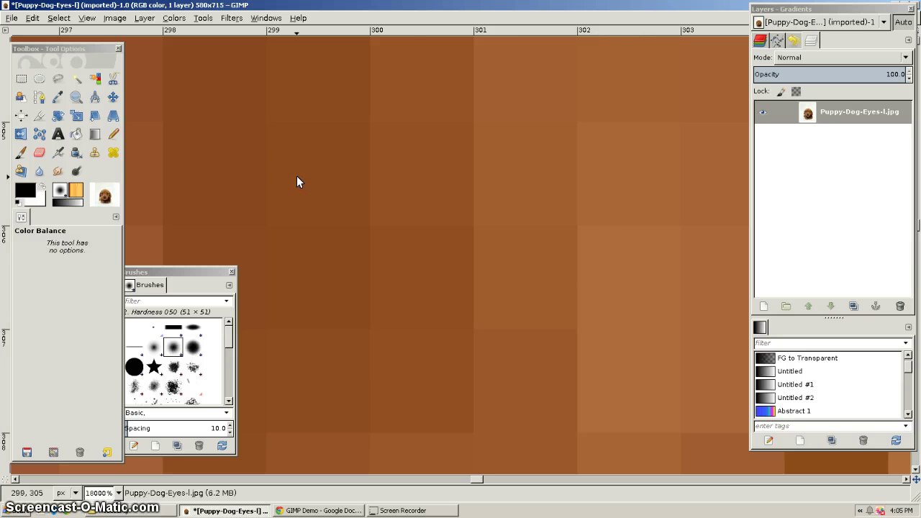
scroll(297, 177, up, 1)
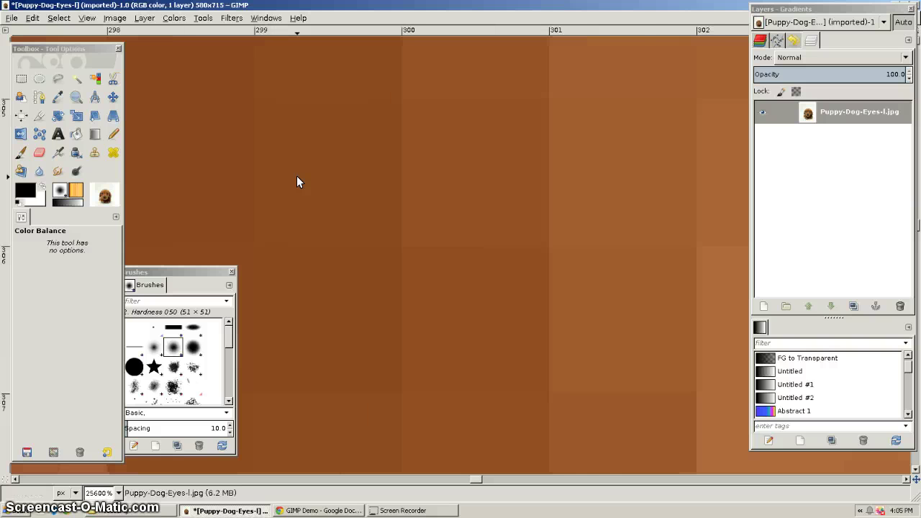
scroll(297, 181, down, 3)
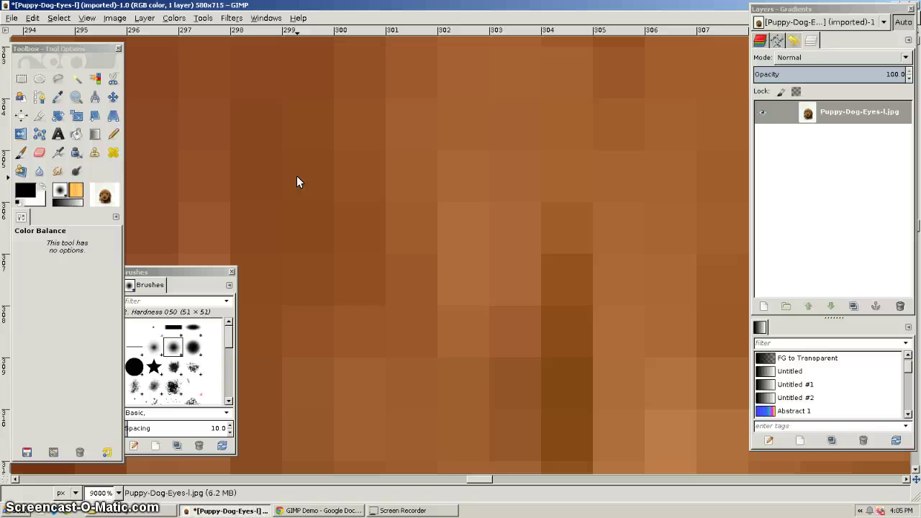
scroll(298, 180, down, 9)
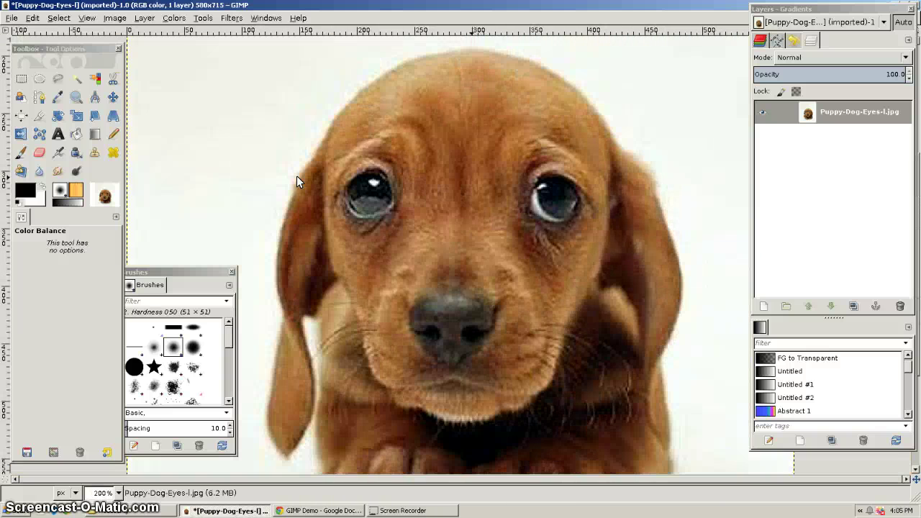
scroll(297, 181, down, 4)
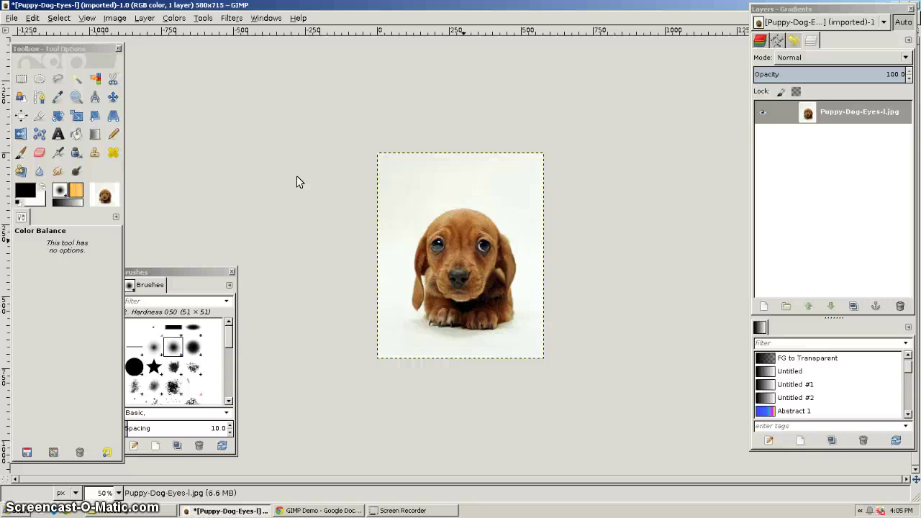
Examine the pixels along the edge of the puppy's head at up to 1100% zoom, and return to 100%
key(plus)
key(plus)
key(plus)
key(plus)
key(plus)
key(plus)
key(plus)
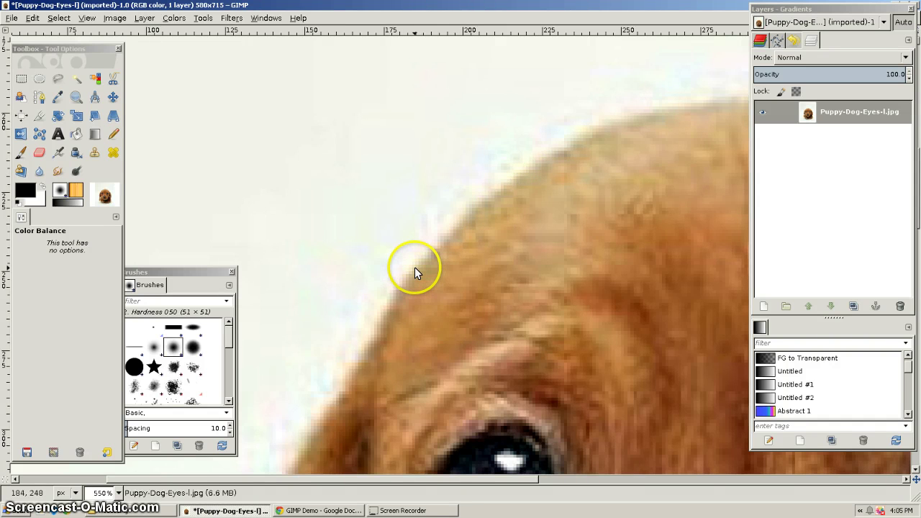
key(plus)
key(plus)
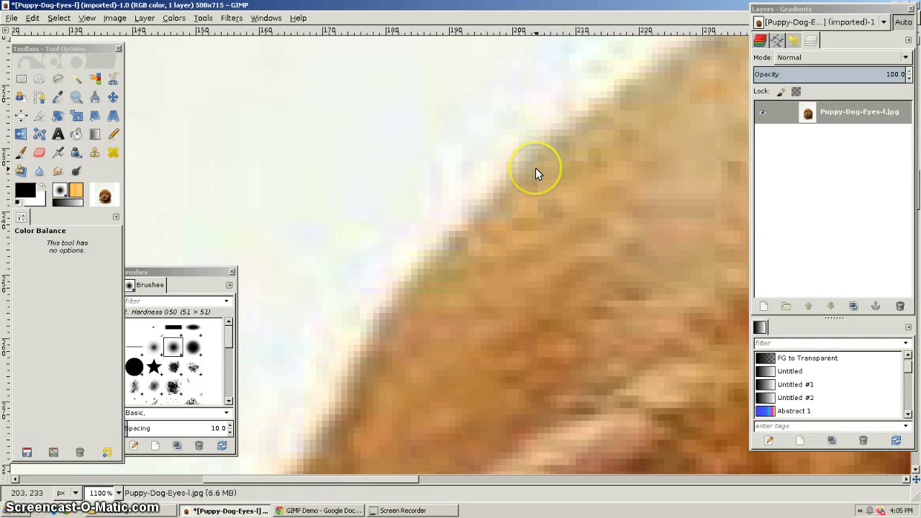
key(minus)
key(minus)
key(minus)
key(minus)
key(minus)
key(minus)
key(minus)
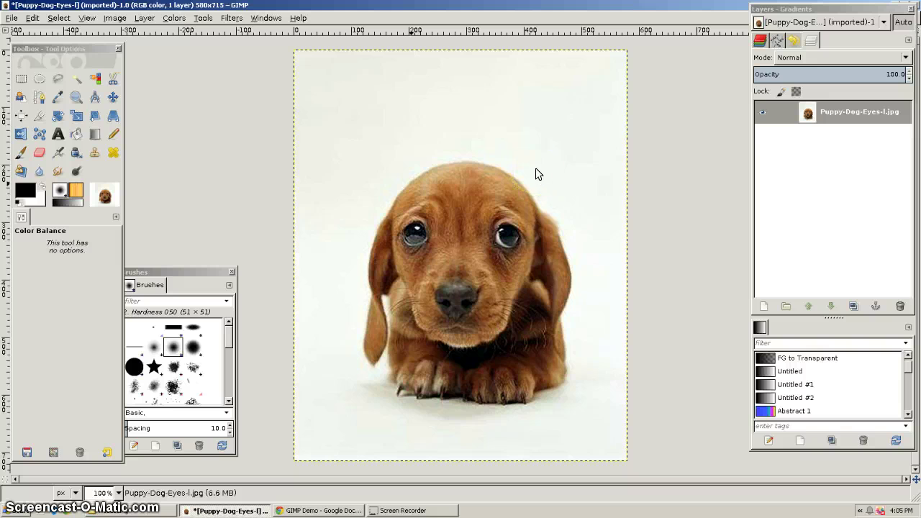
Make a rectangular selection of about 98 × 91 px around the puppy's eye on the left side of its face
click(204, 18)
mouse_move(213, 32)
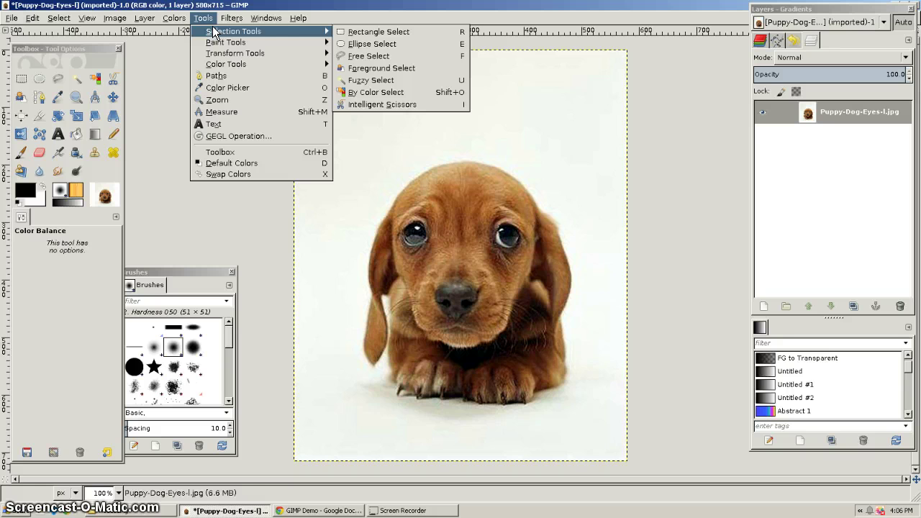
click(368, 33)
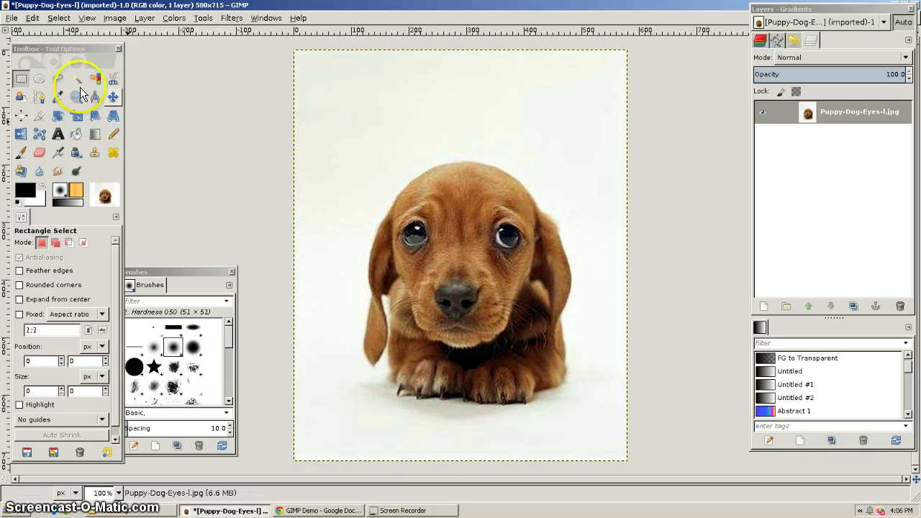
click(21, 79)
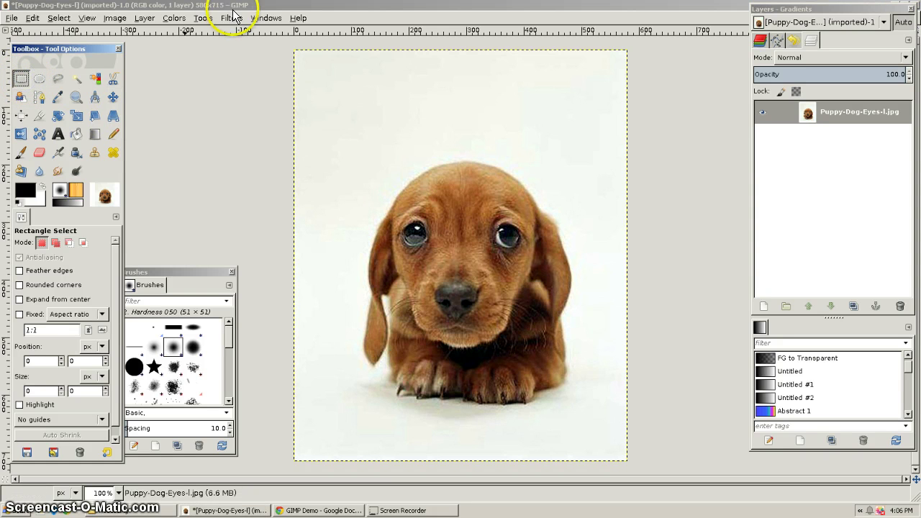
click(202, 17)
mouse_move(238, 31)
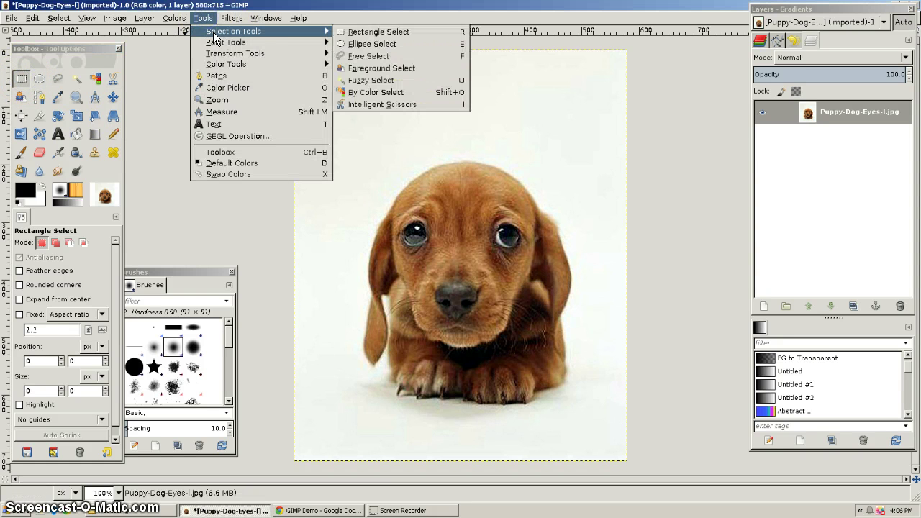
click(369, 32)
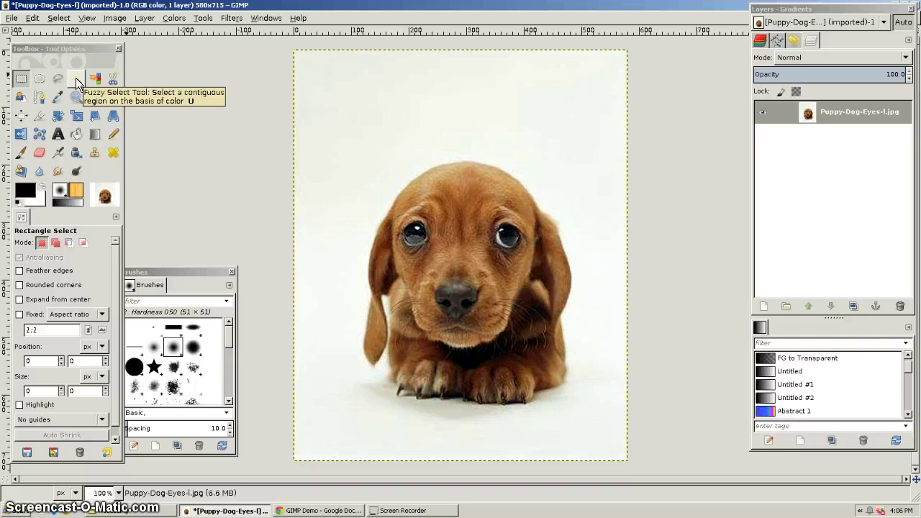
click(20, 79)
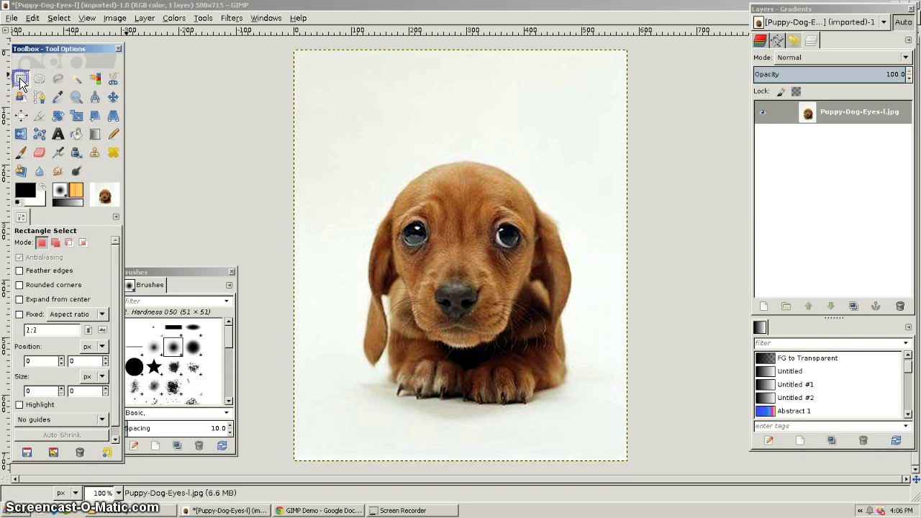
click(396, 236)
drag(385, 207, 415, 227)
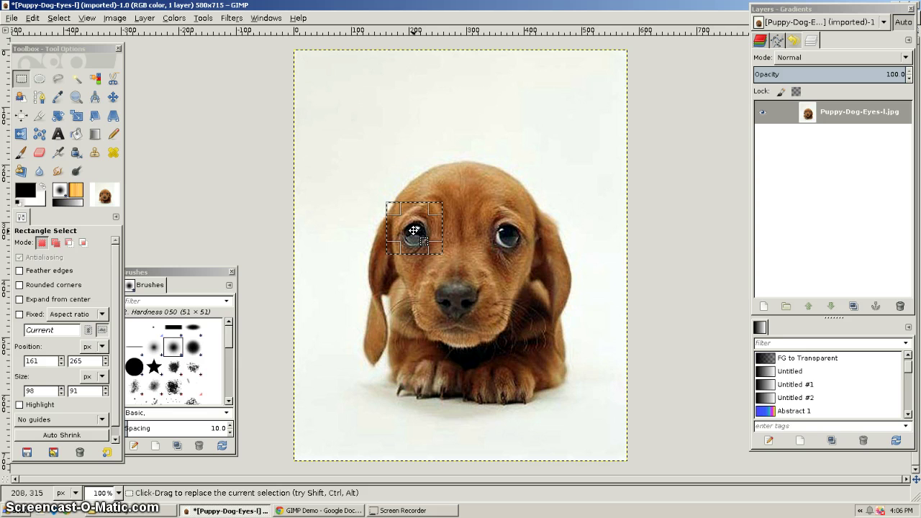
Cut the selected eye out of the puppy image and paste it back as a floating selection
key(ctrl)
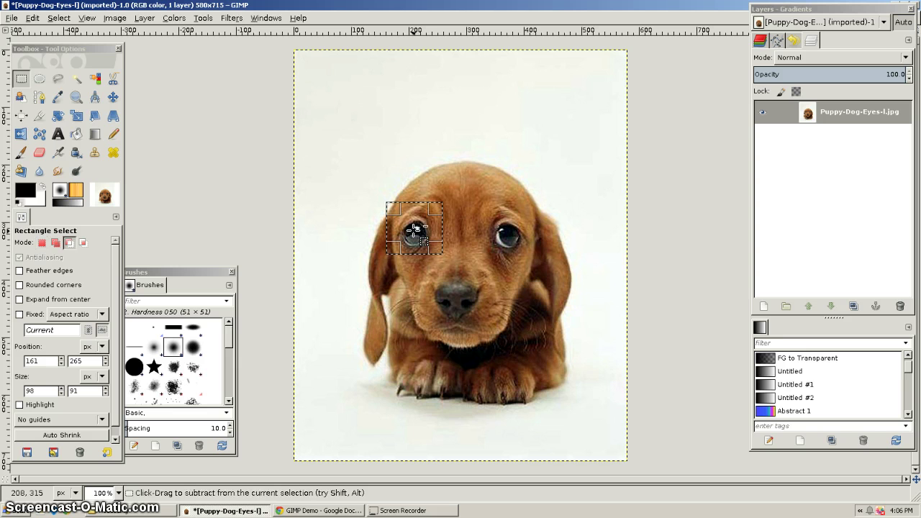
key(ctrl+x)
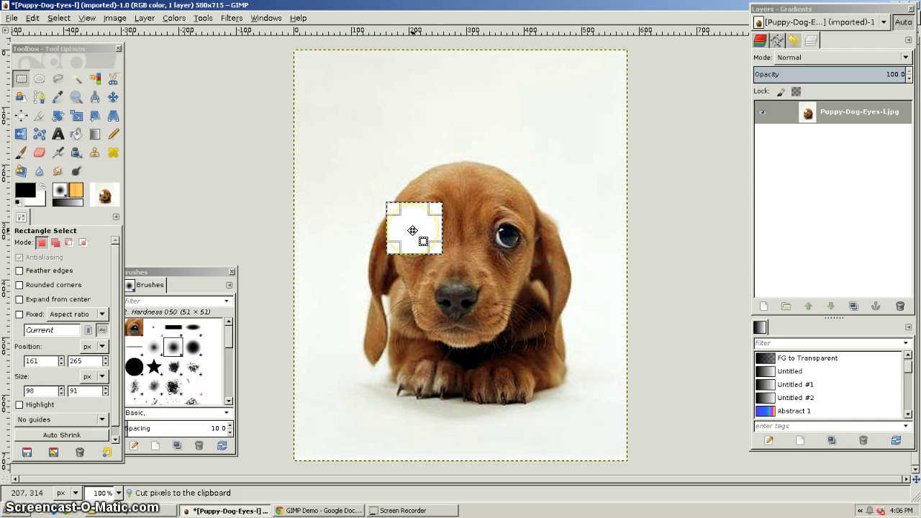
key(ctrl)
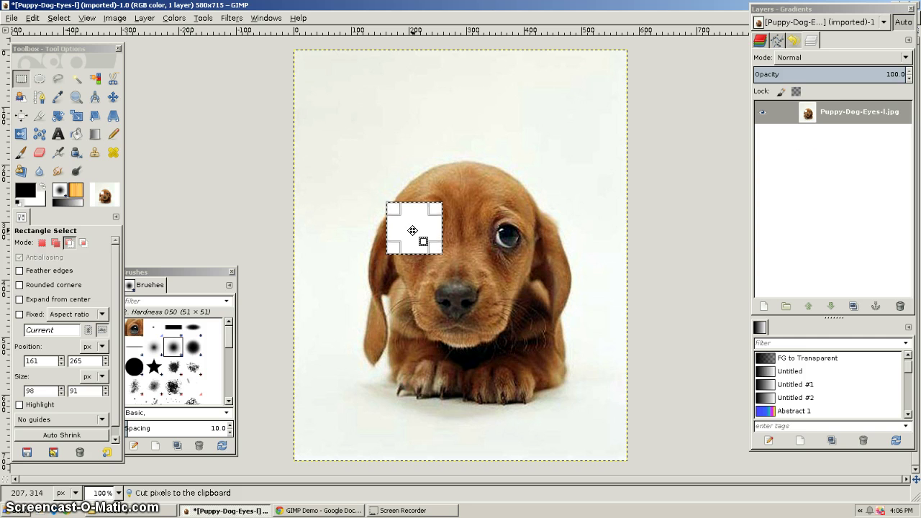
key(ctrl+v)
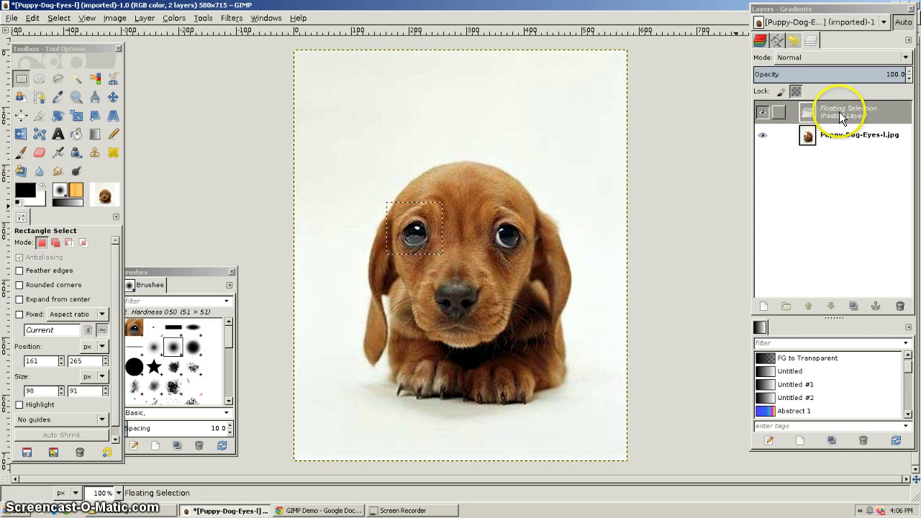
Move the pasted eye with the Move tool onto the white background above and to the left of the puppy's head
click(846, 114)
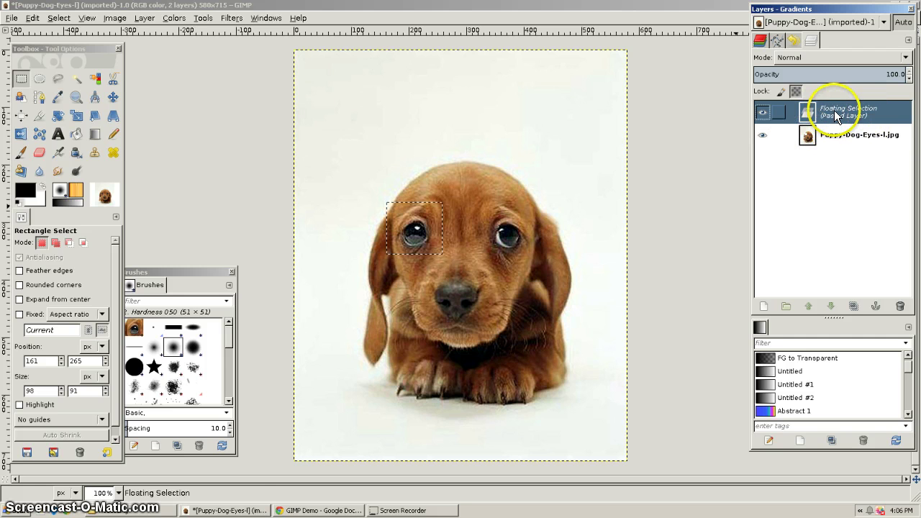
drag(495, 236, 411, 242)
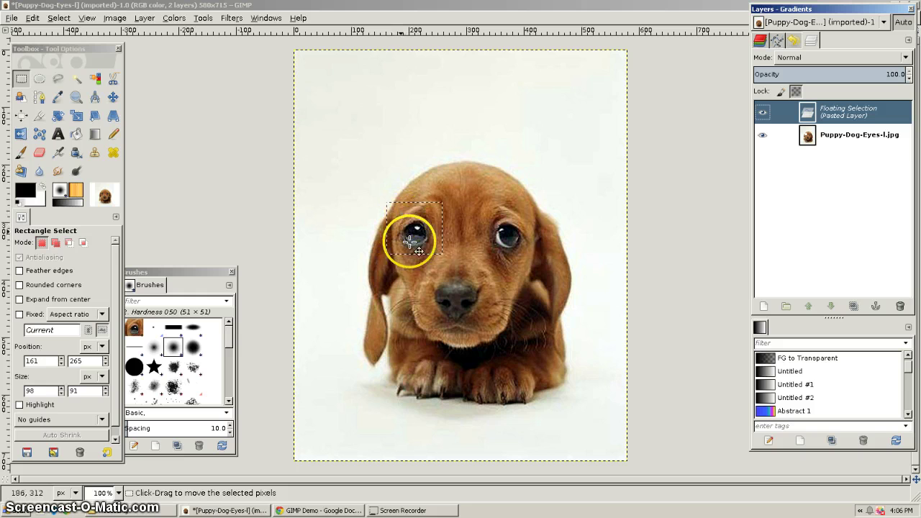
click(112, 98)
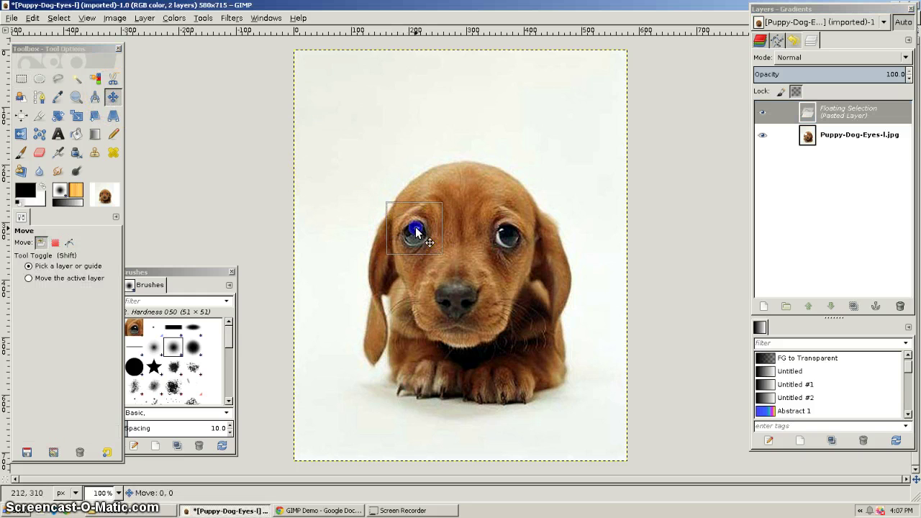
drag(419, 235, 369, 161)
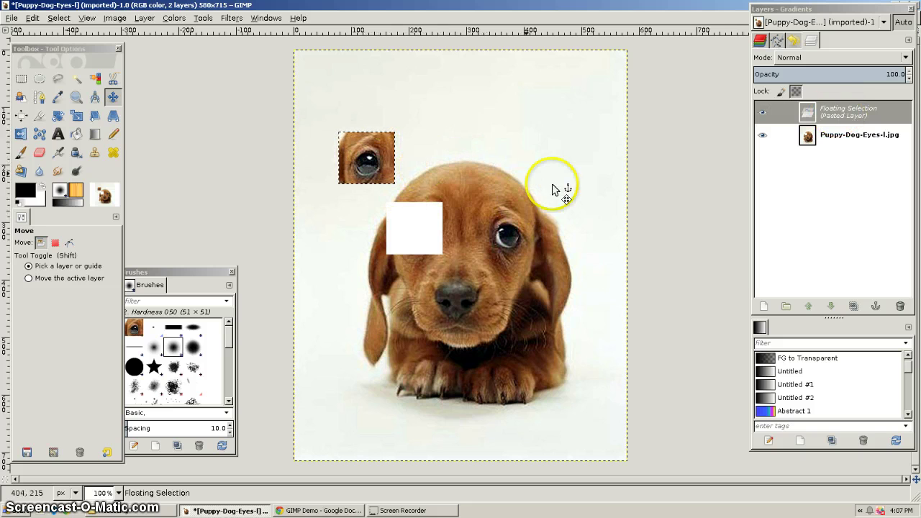
Toggle the visibility of the floating eye selection off and on
click(761, 109)
click(765, 113)
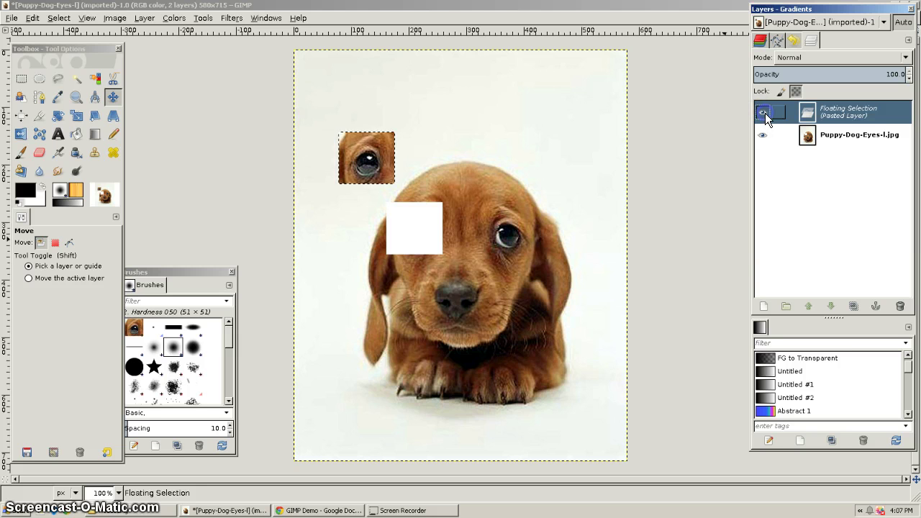
click(765, 113)
click(765, 113)
Turn the floating selection into a new layer and hide the Puppy-Dog-Eyes-l.jpg layer
click(846, 115)
right_click(825, 113)
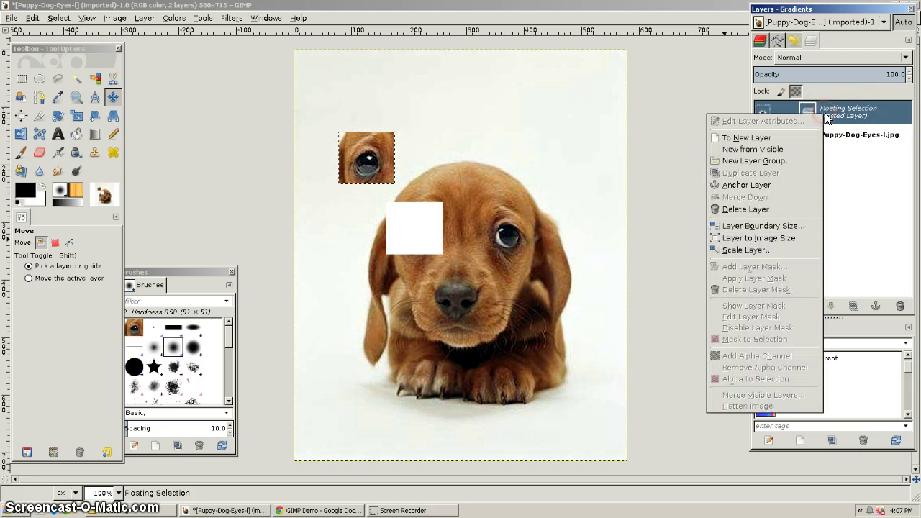
click(741, 138)
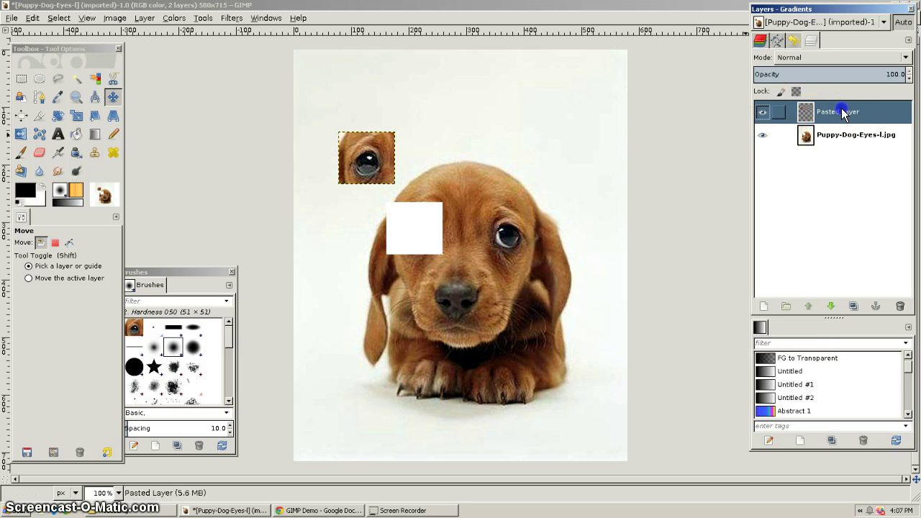
click(763, 136)
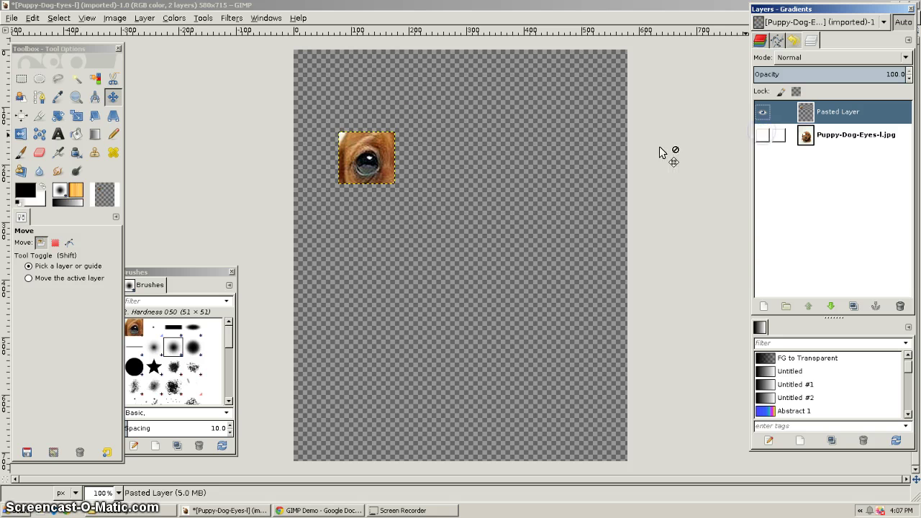
Show the Puppy-Dog-Eyes-l.jpg layer again and move the pasted eye over the puppy's remaining eye
click(367, 154)
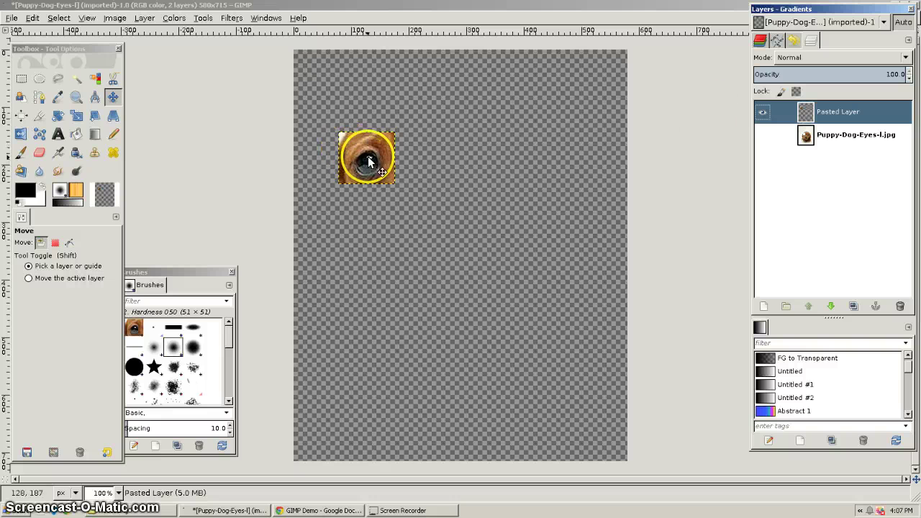
click(762, 135)
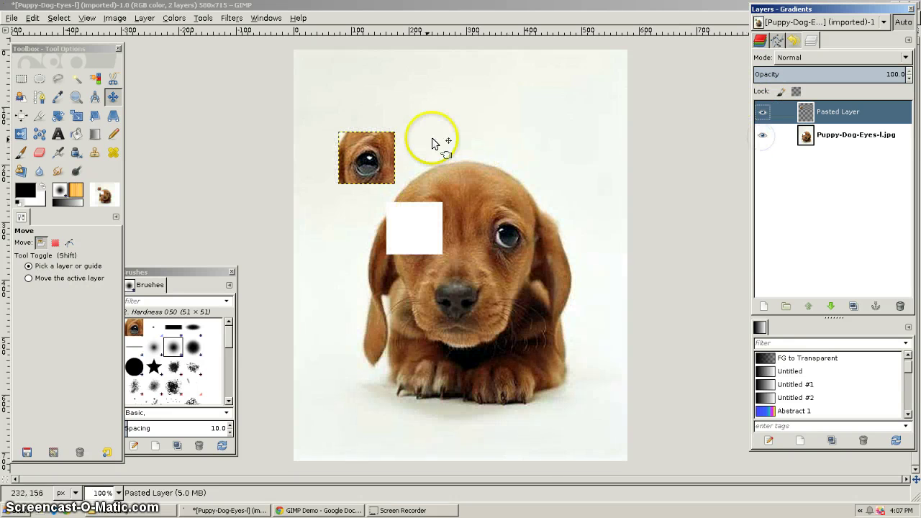
drag(371, 148, 509, 228)
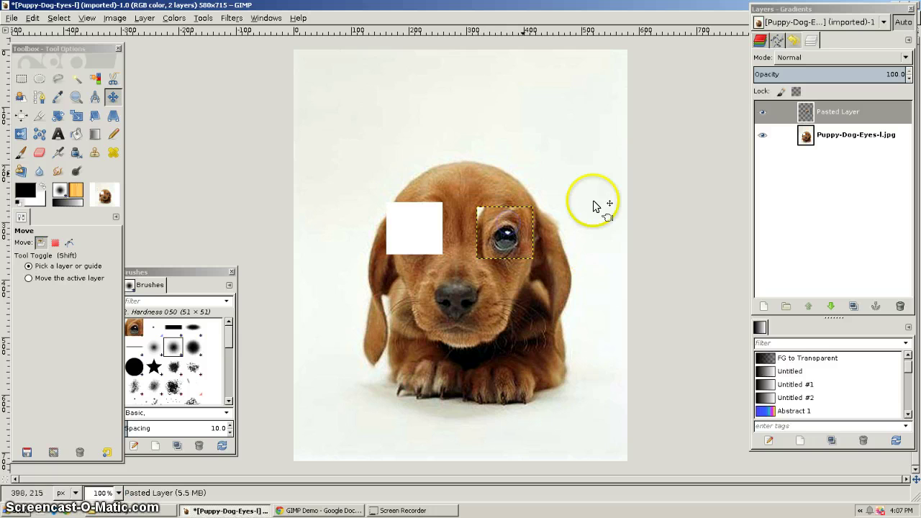
Raise the Puppy-Dog-Eyes-l.jpg layer above the Pasted Layer and try to move the covered eye
click(838, 135)
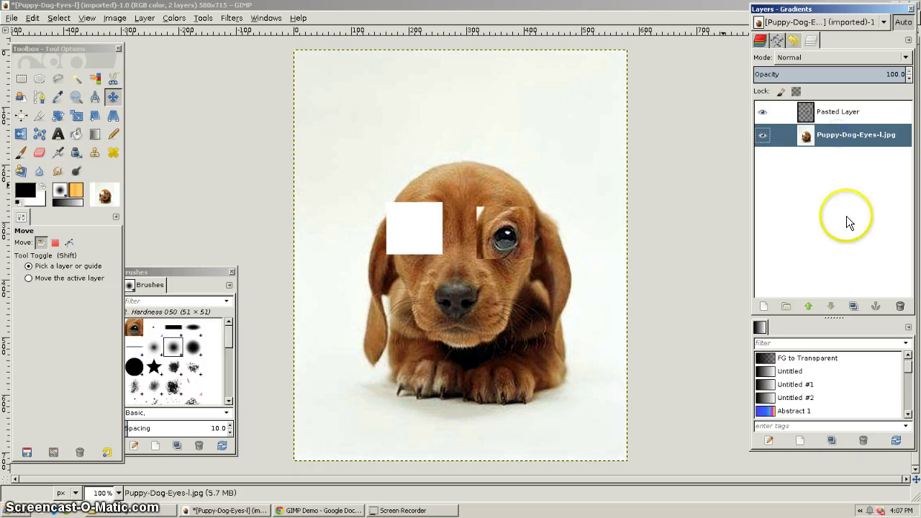
click(809, 307)
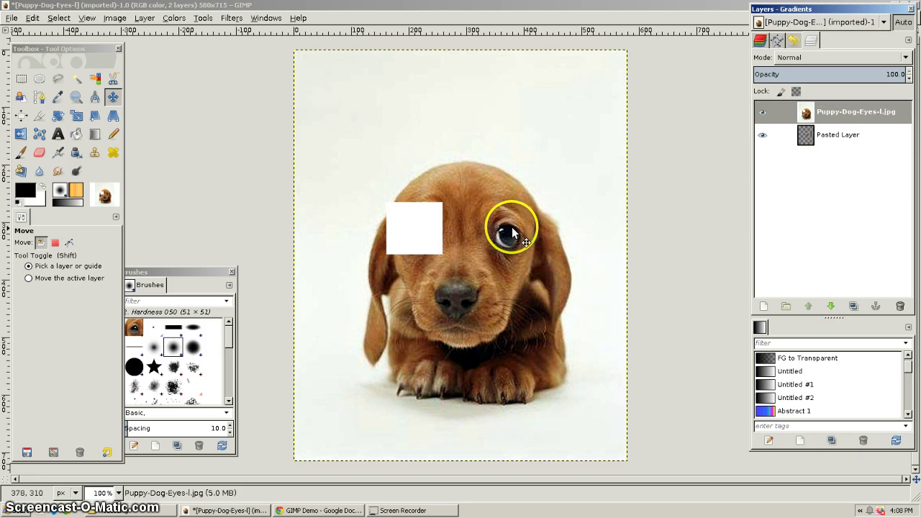
click(829, 136)
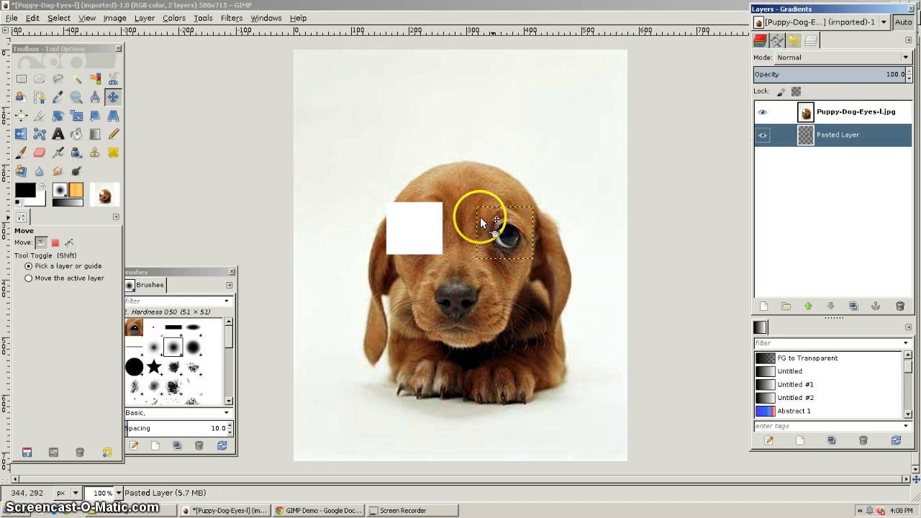
drag(480, 216, 512, 243)
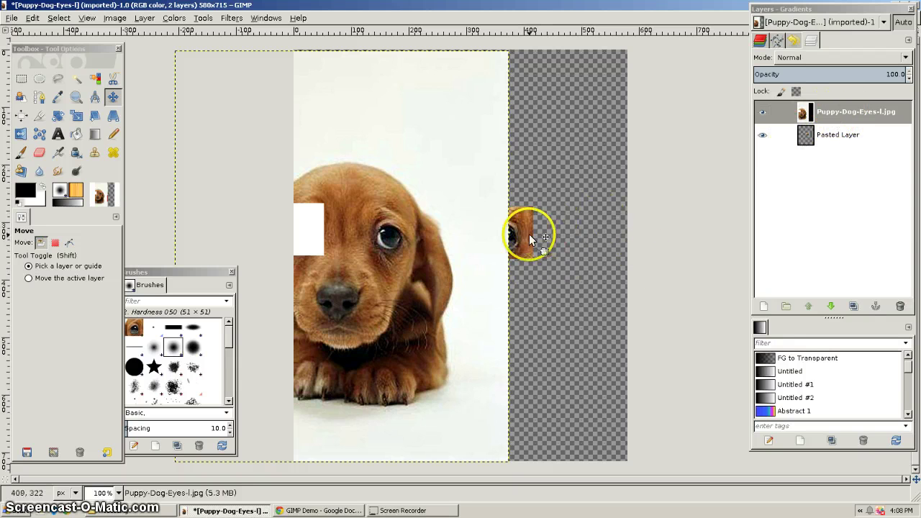
Lower the Puppy-Dog-Eyes-l.jpg layer below the Pasted Layer, then undo the reordering and the puppy layer's move
click(835, 111)
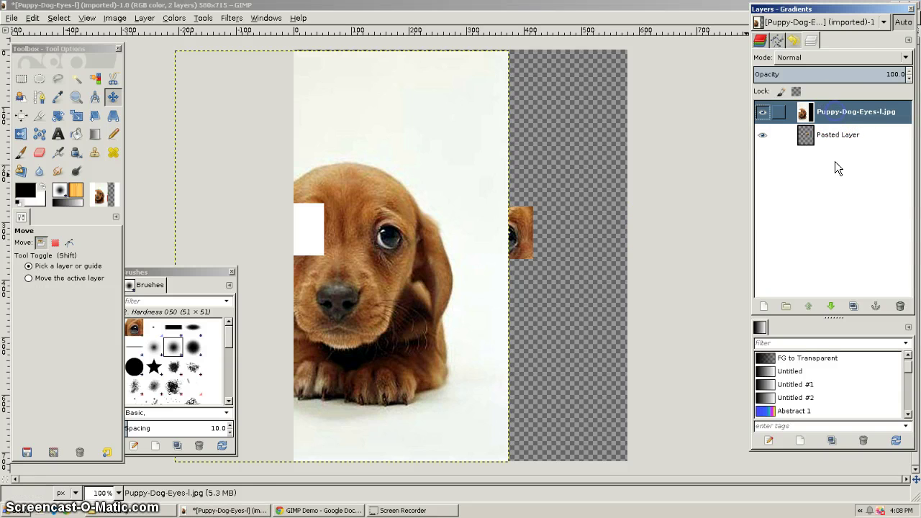
click(833, 308)
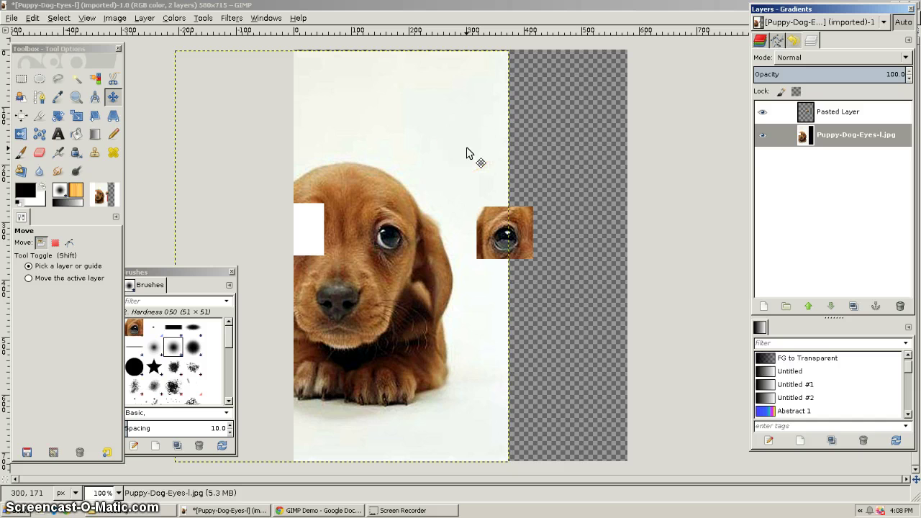
key(ctrl+z)
key(ctrl+z)
key(ctrl+z)
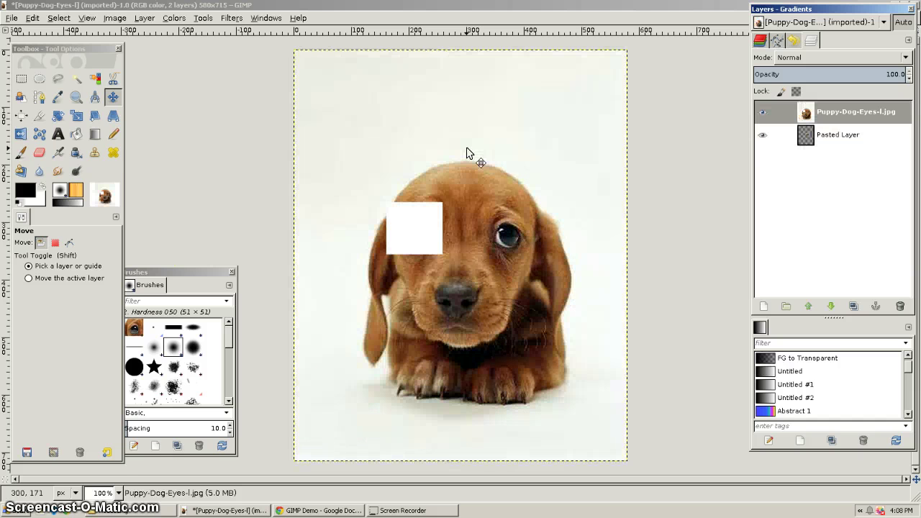
Raise the Pasted Layer above the Puppy-Dog-Eyes-l.jpg layer and nudge the pasted eye slightly
click(829, 135)
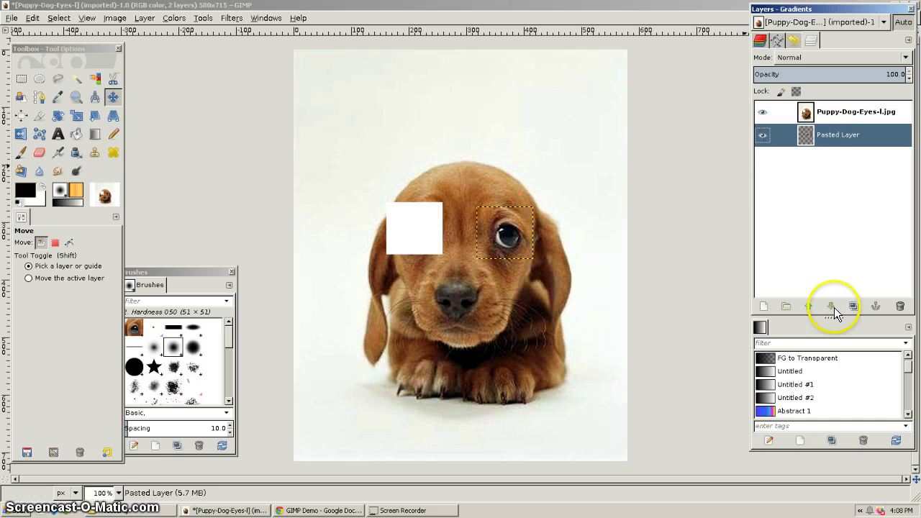
click(812, 307)
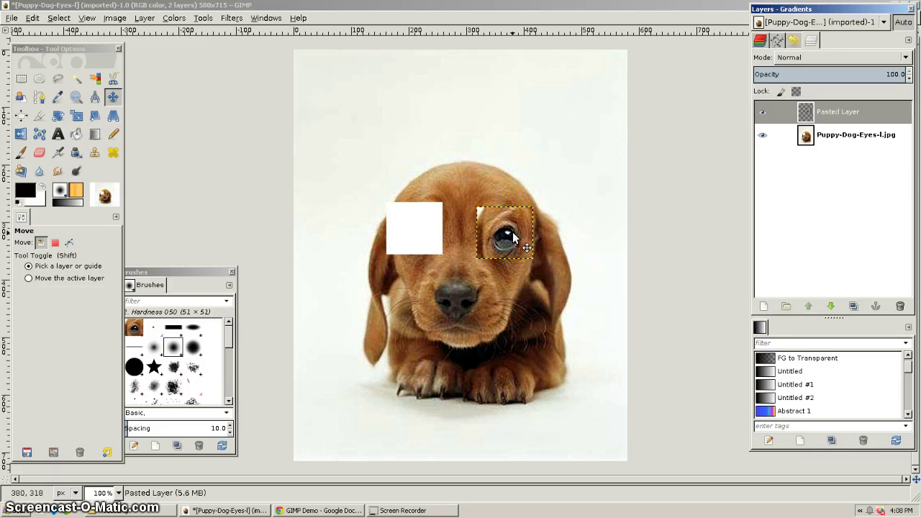
drag(513, 232, 504, 235)
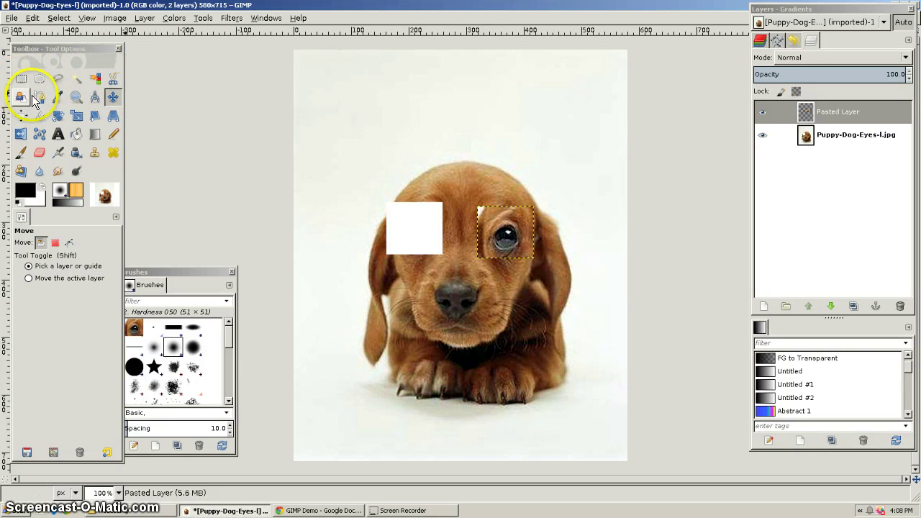
Use the Move tool to shift the puppy background and place the pasted eye above and left of the puppy's head
click(114, 99)
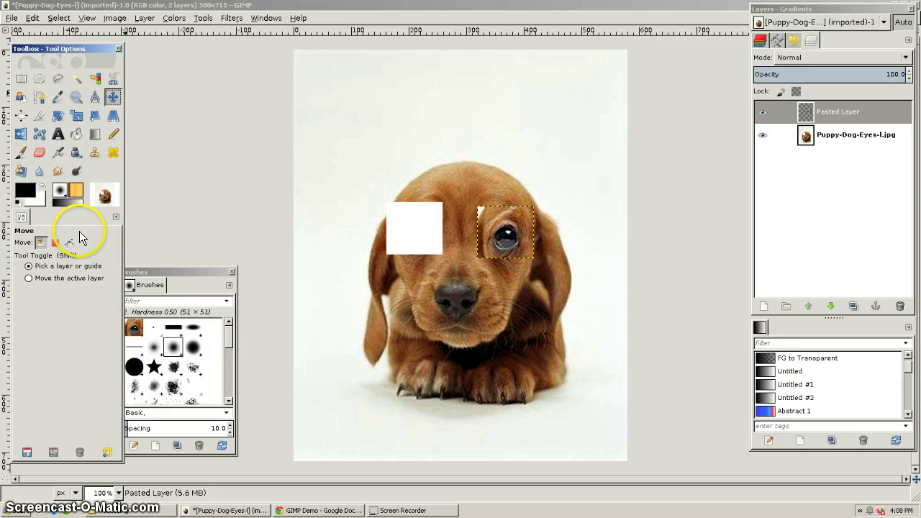
click(51, 282)
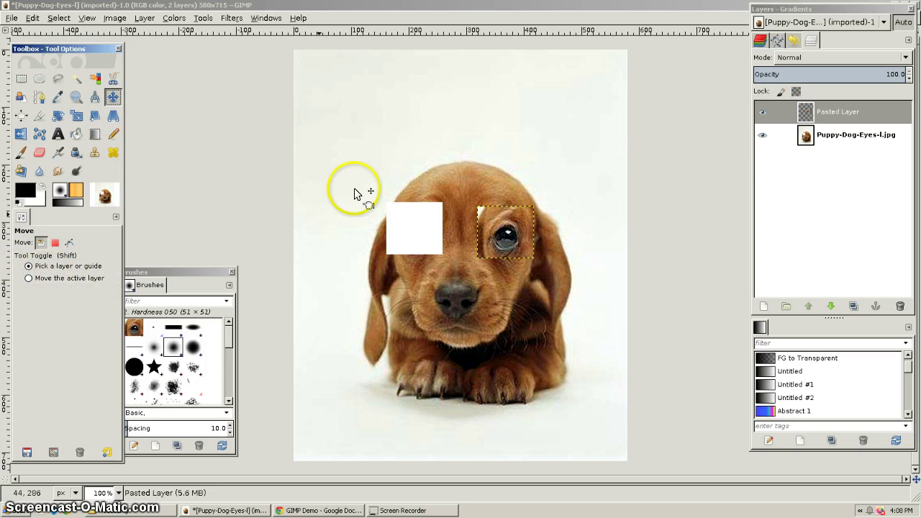
drag(354, 189, 278, 199)
key(ctrl+z)
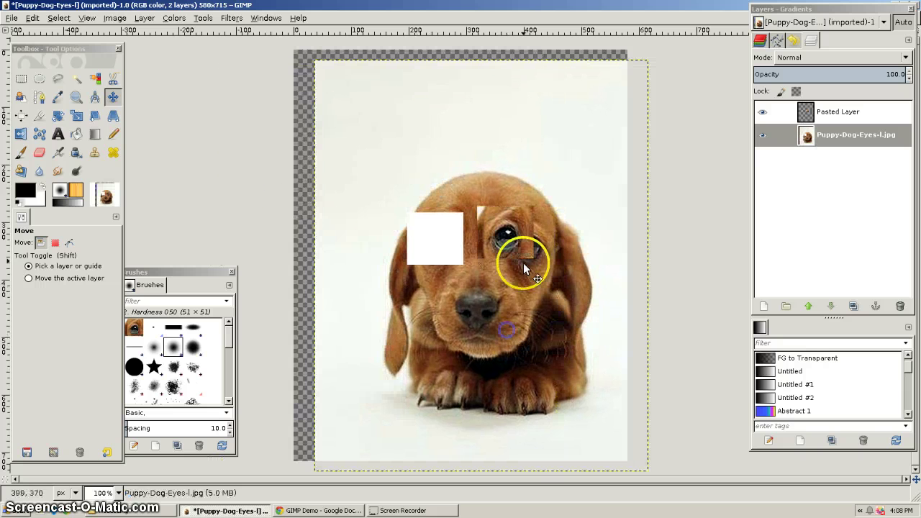
drag(524, 258, 393, 132)
mouse_move(531, 211)
mouse_down()
mouse_move(508, 193)
mouse_move(535, 218)
mouse_up()
mouse_move(394, 152)
mouse_down()
mouse_move(410, 148)
mouse_move(400, 144)
mouse_up()
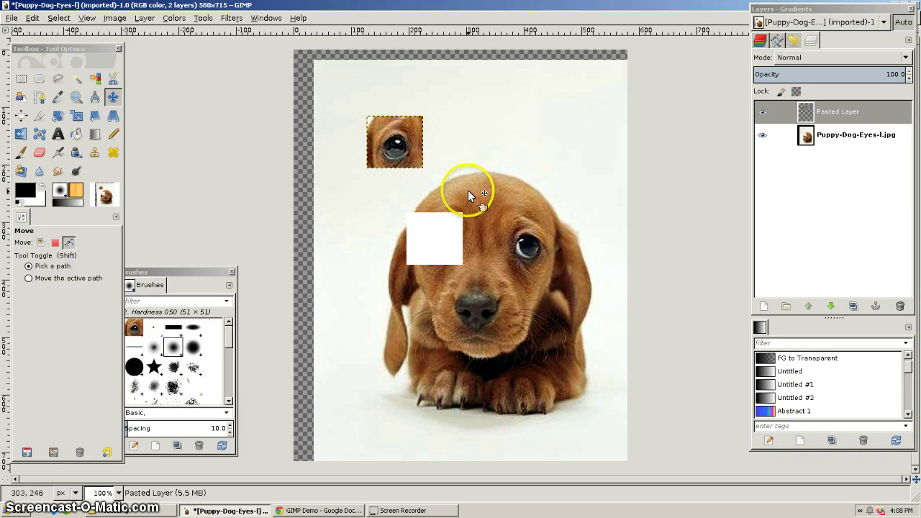
Undo the recent moves of the puppy background and the pasted eye
key(ctrl+z)
key(ctrl+z)
key(ctrl+z)
key(ctrl+z)
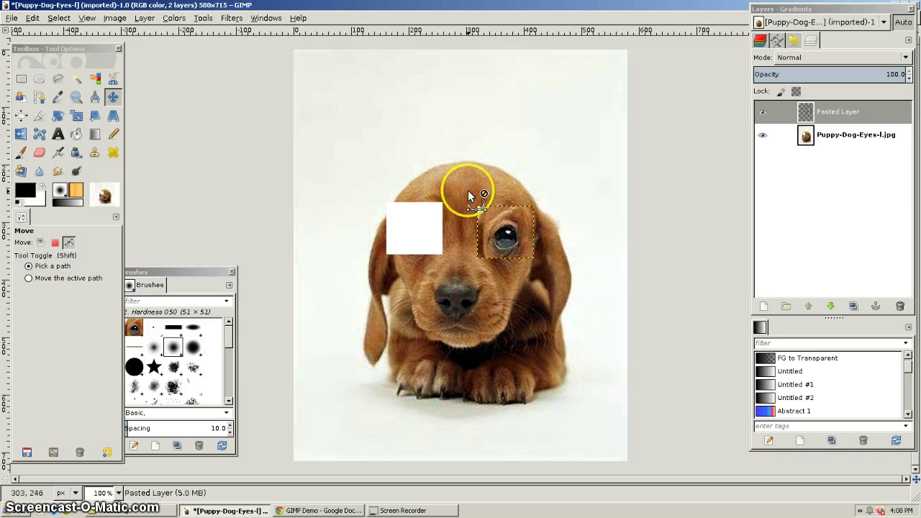
Set the Move tool to move the active layer and fit the Pasted Layer's eye into the white gap in the face
click(30, 278)
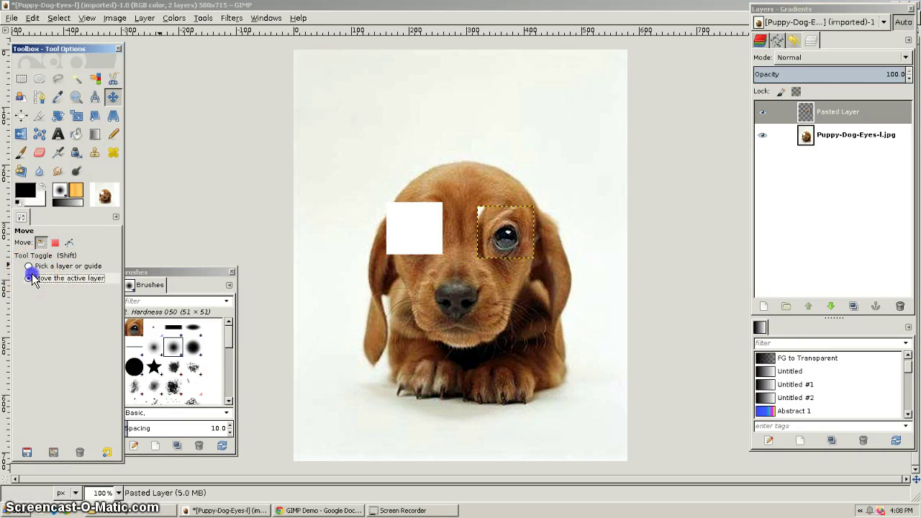
click(829, 109)
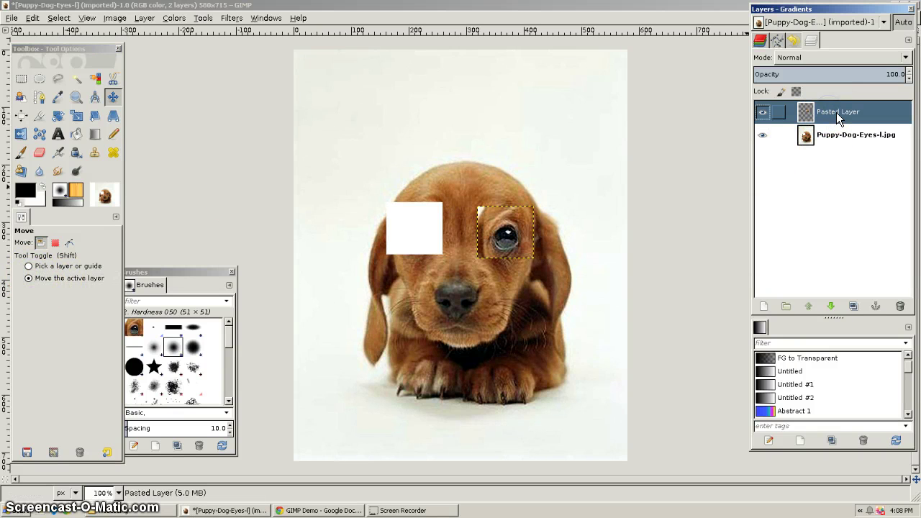
drag(530, 232, 501, 153)
drag(585, 189, 564, 241)
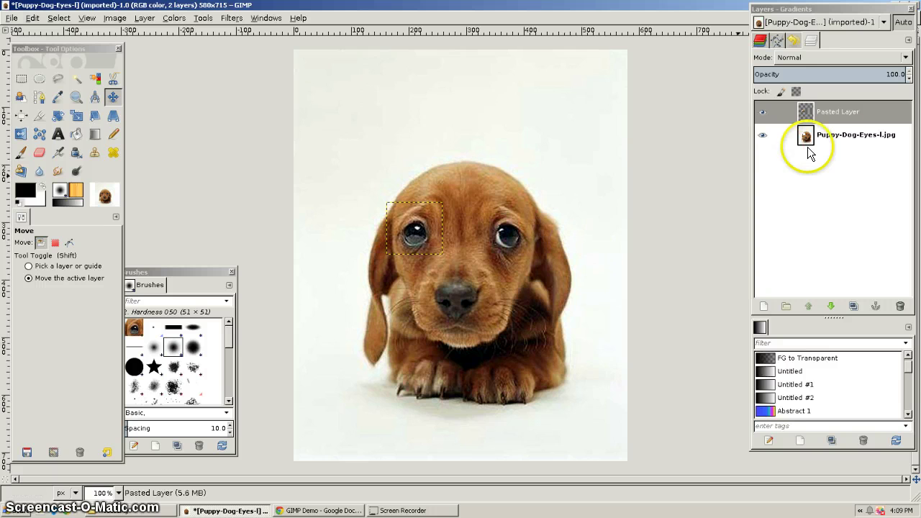
Make the Puppy-Dog-Eyes-l.jpg layer active and choose the Paintbrush to show its options
click(836, 136)
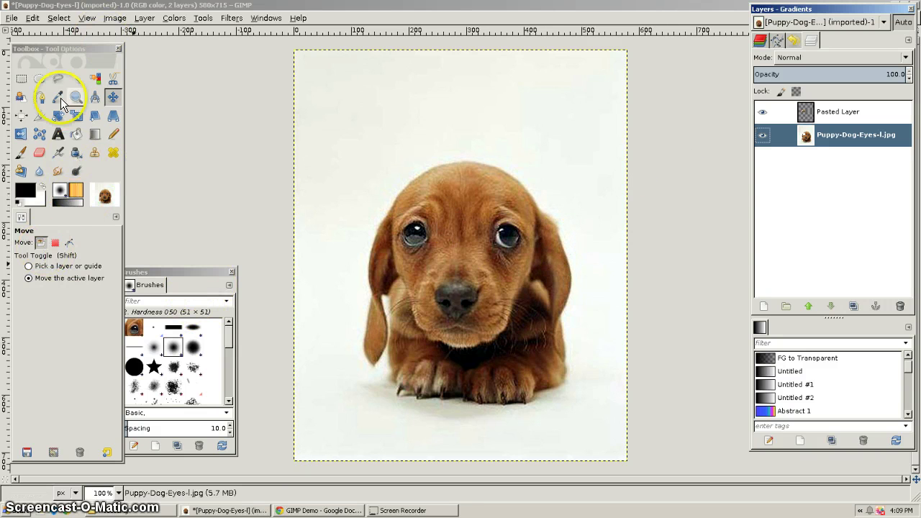
click(22, 153)
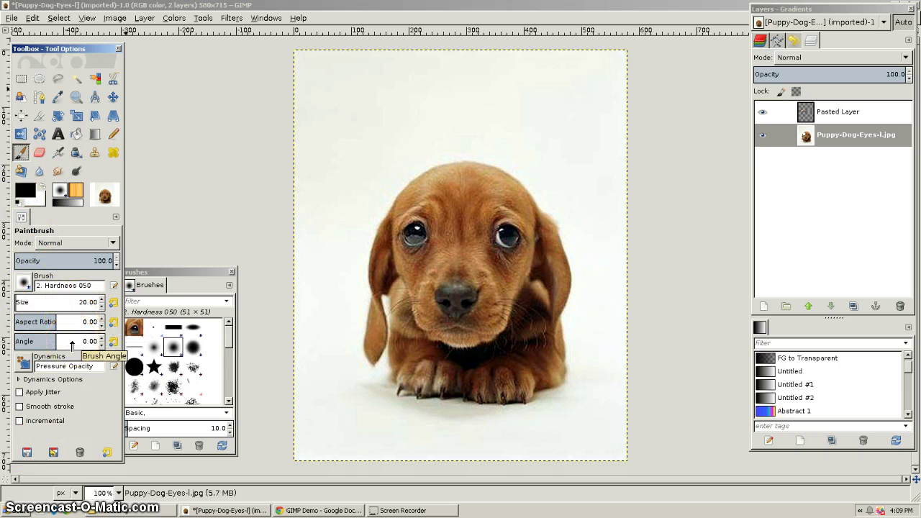
Switch to the GIMP Demo document in Google Docs and highlight the "Layers, brushes etc" line under Interface
click(337, 510)
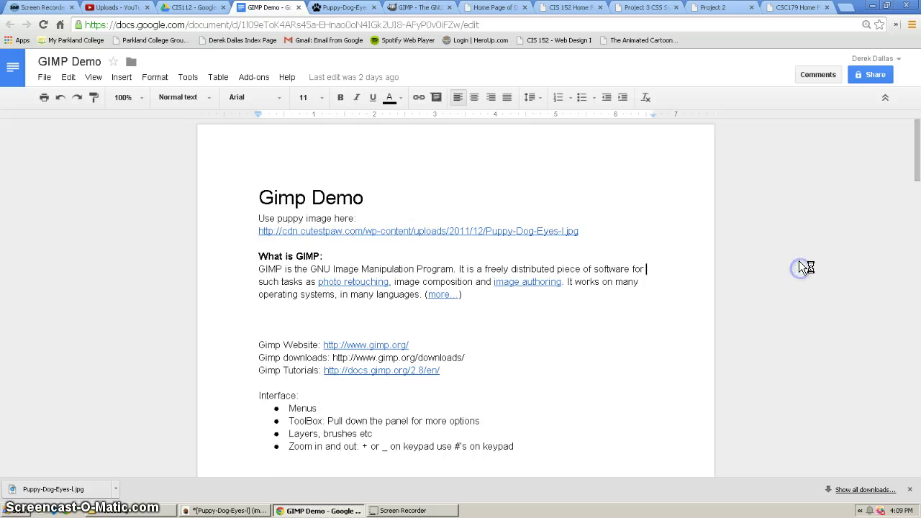
scroll(797, 261, down, 2)
scroll(650, 263, down, 1)
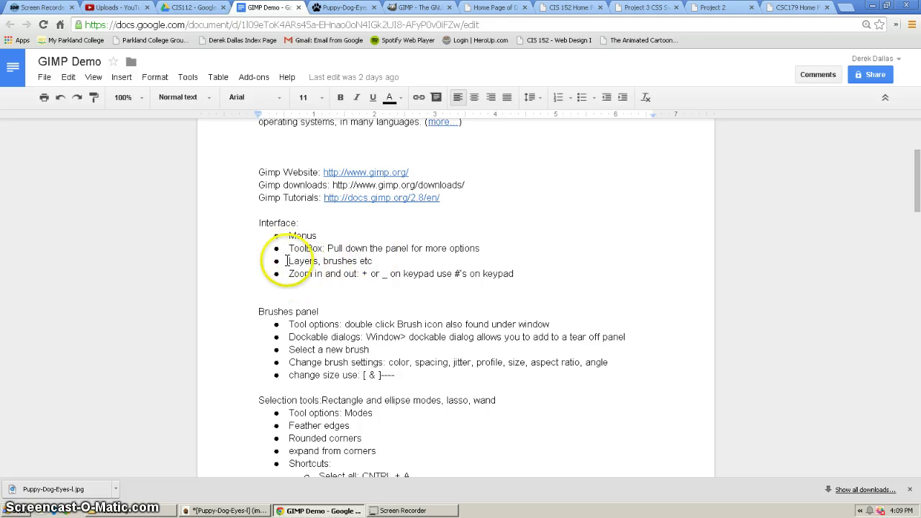
drag(287, 261, 388, 264)
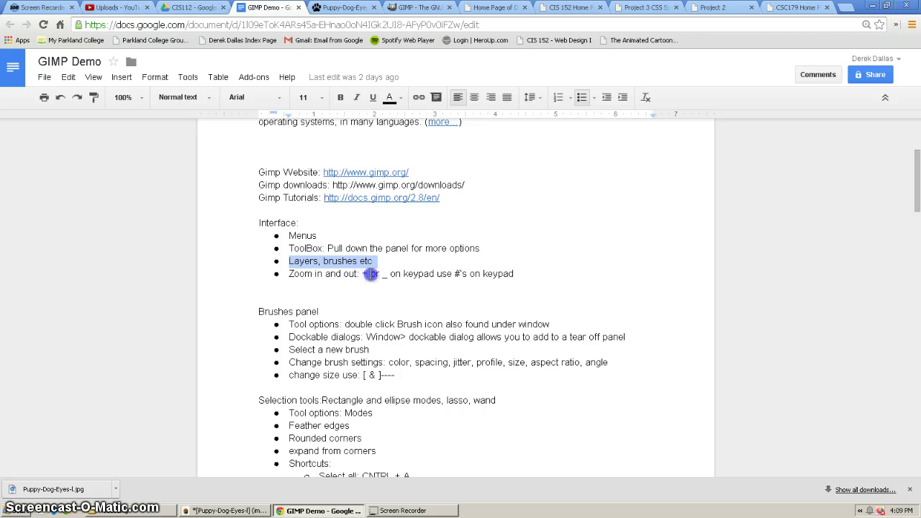
drag(370, 274, 371, 274)
key(ctrl+z)
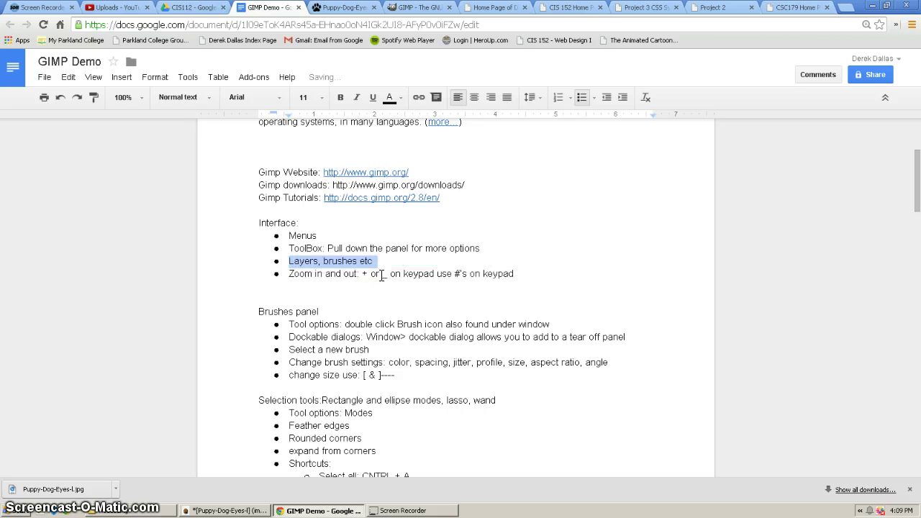
Review the Selection tools notes, highlighting the section heading and the "Feather edges" line
click(554, 272)
click(918, 189)
drag(917, 191, 918, 220)
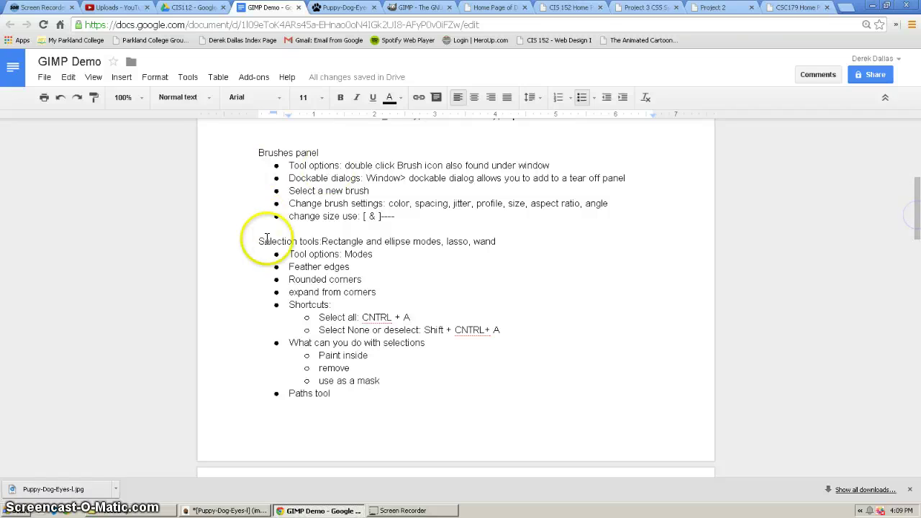
drag(260, 242, 504, 238)
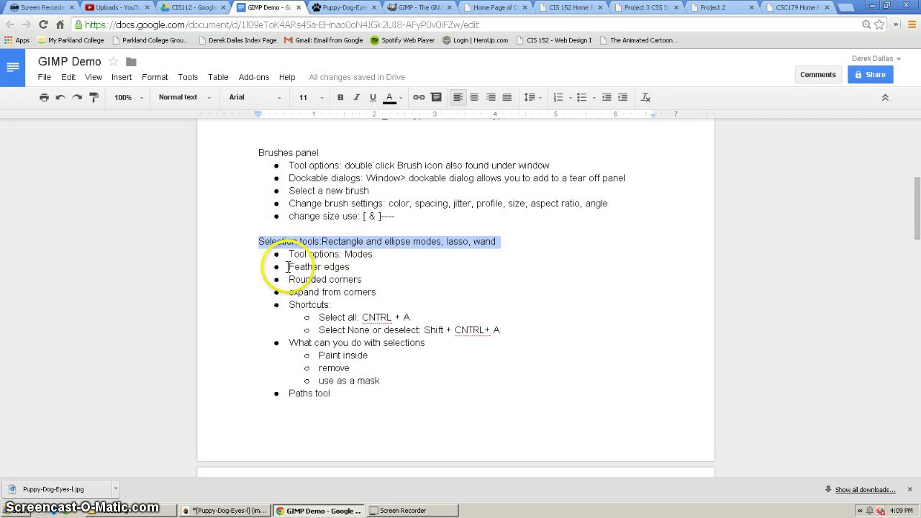
drag(289, 267, 349, 267)
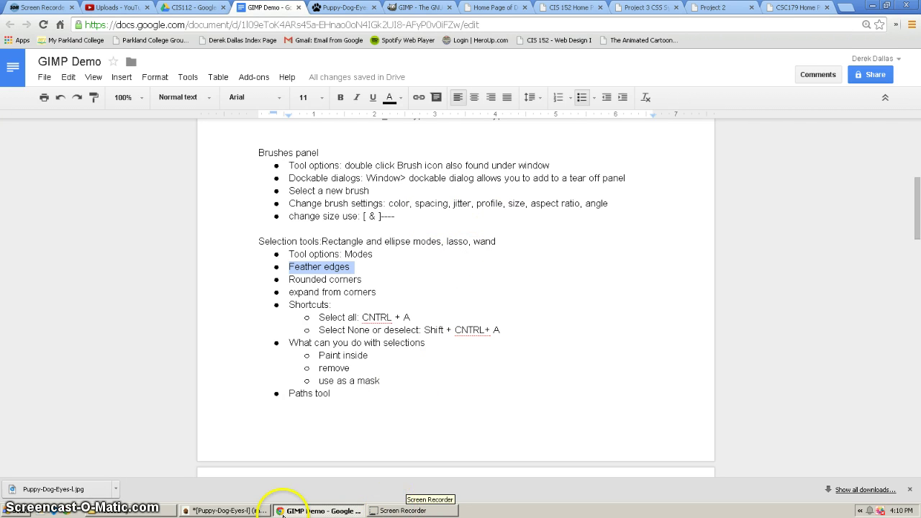
Switch back to GIMP and draw a feathered rectangular selection, radius 41.6, about 98 × 113 px on the puppy's forehead
click(223, 511)
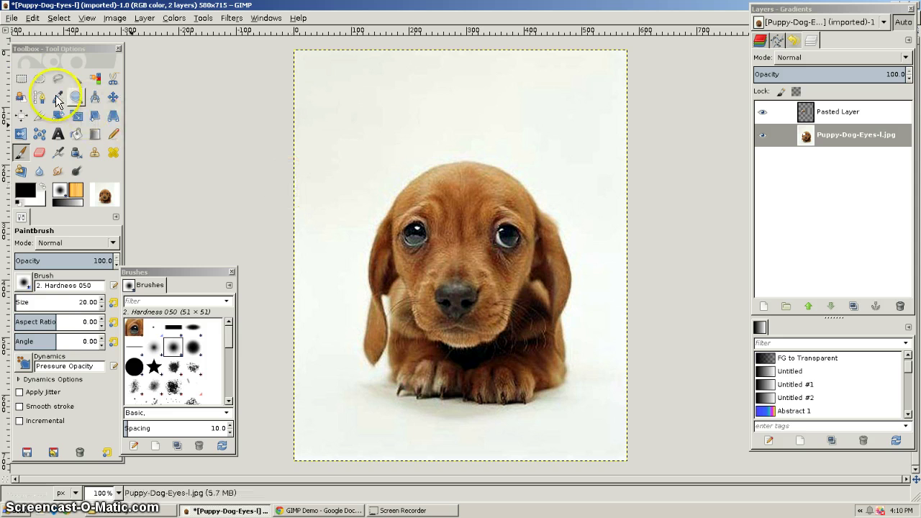
click(21, 79)
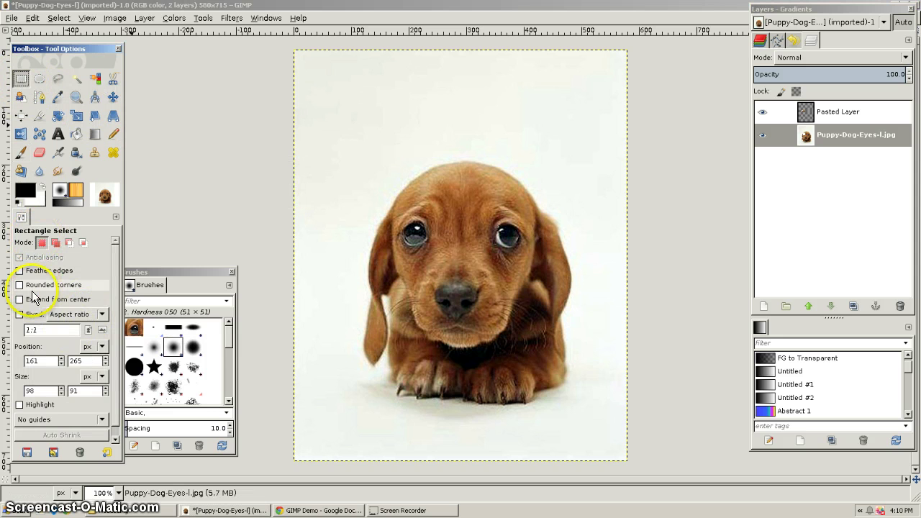
click(20, 271)
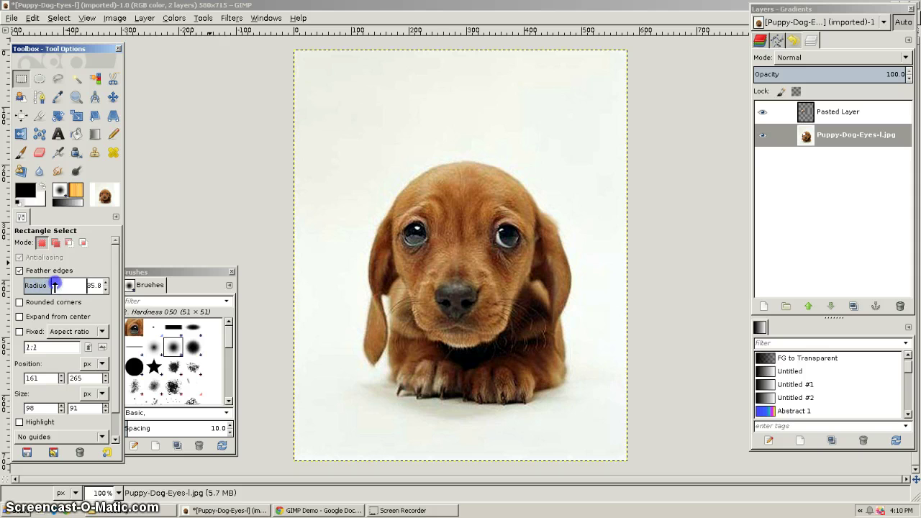
drag(54, 286, 59, 286)
drag(439, 185, 495, 250)
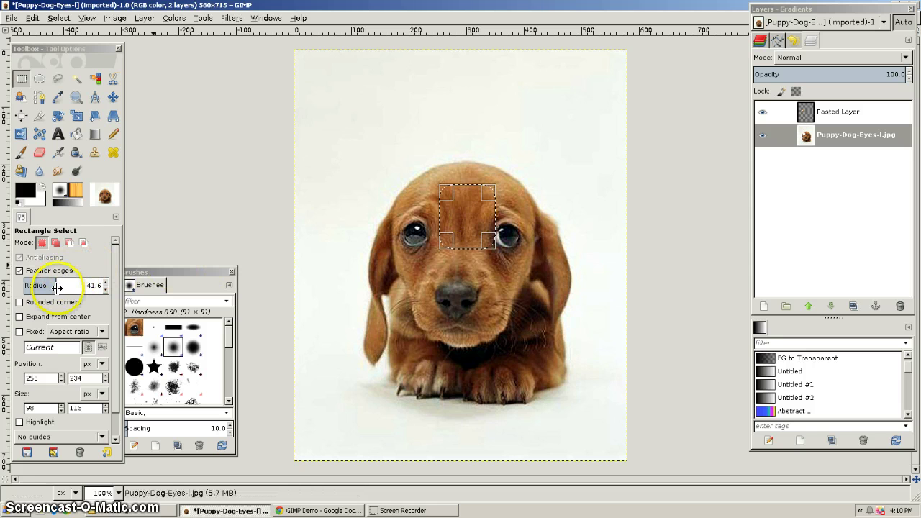
key(ctrl)
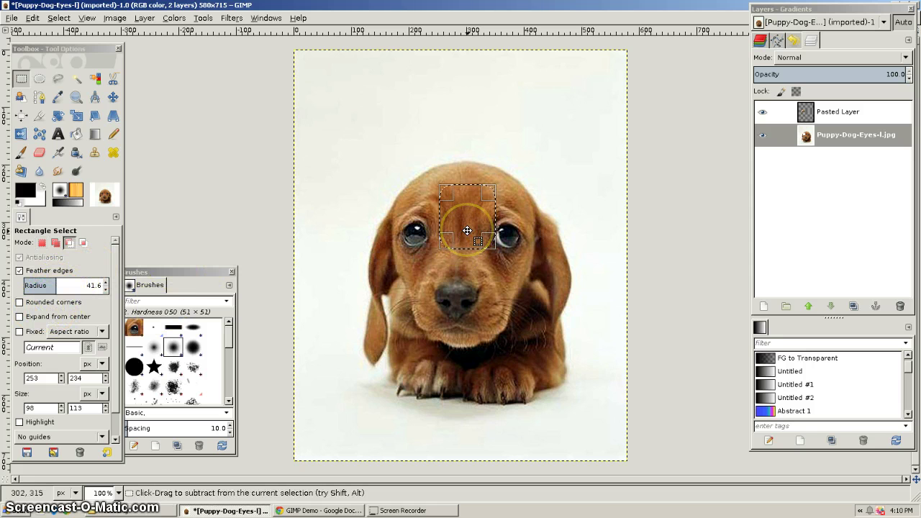
Cut the feathered forehead selection, paste it, and move the floating piece to the white background up beside the puppy's head
key(ctrl+x)
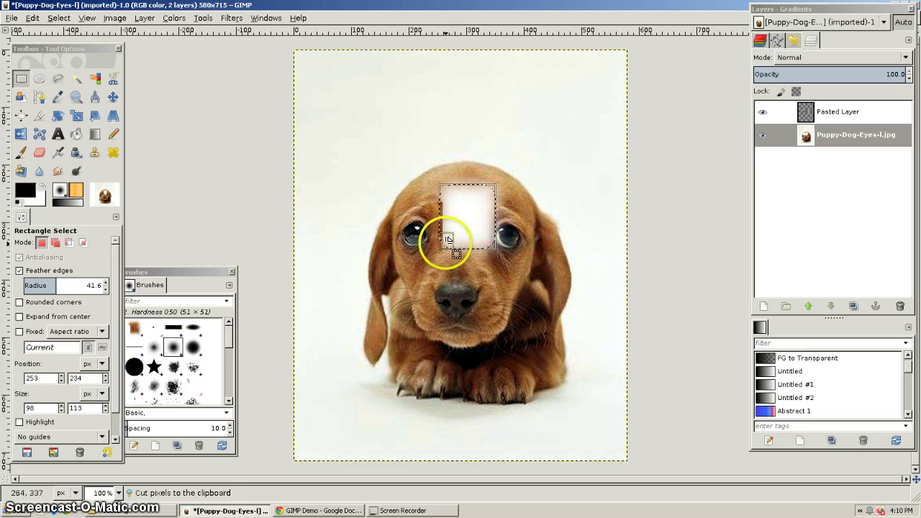
key(ctrl+v)
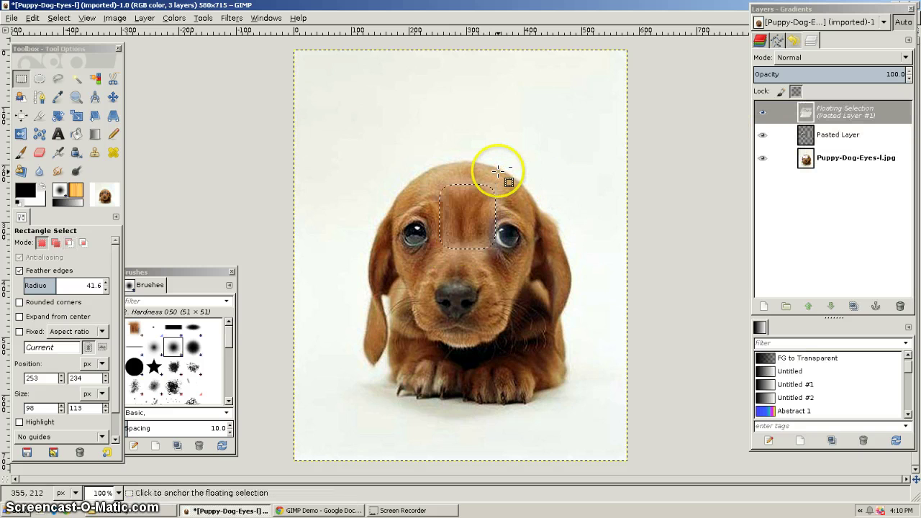
click(835, 112)
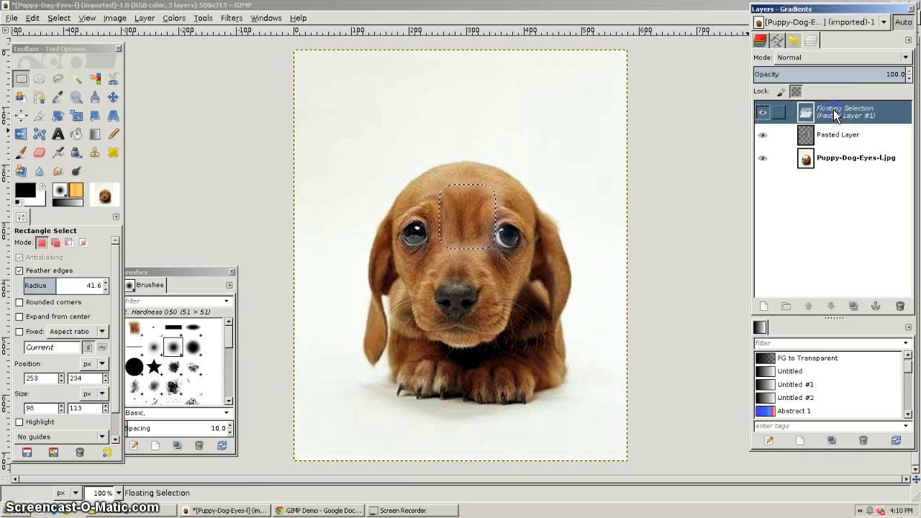
drag(455, 225, 360, 145)
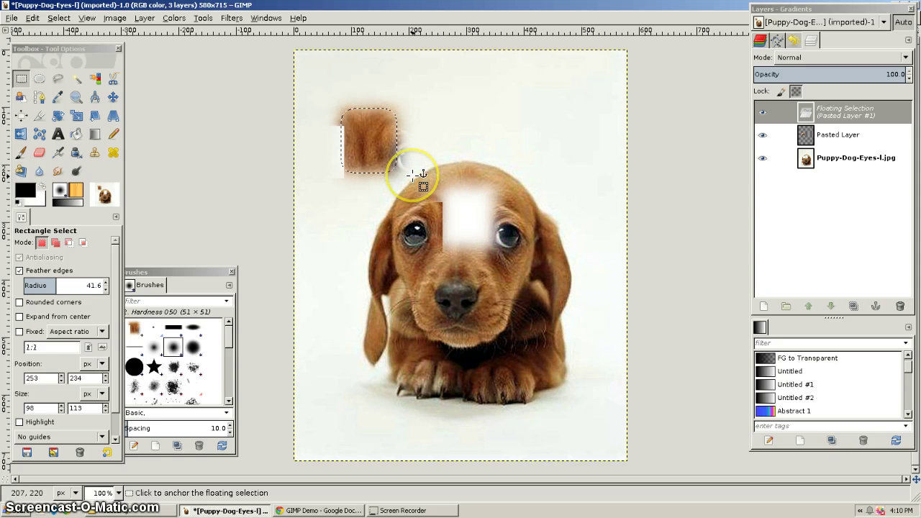
Undo the move, the paste and the cut of the feathered forehead piece
key(ctrl+z)
key(ctrl+z)
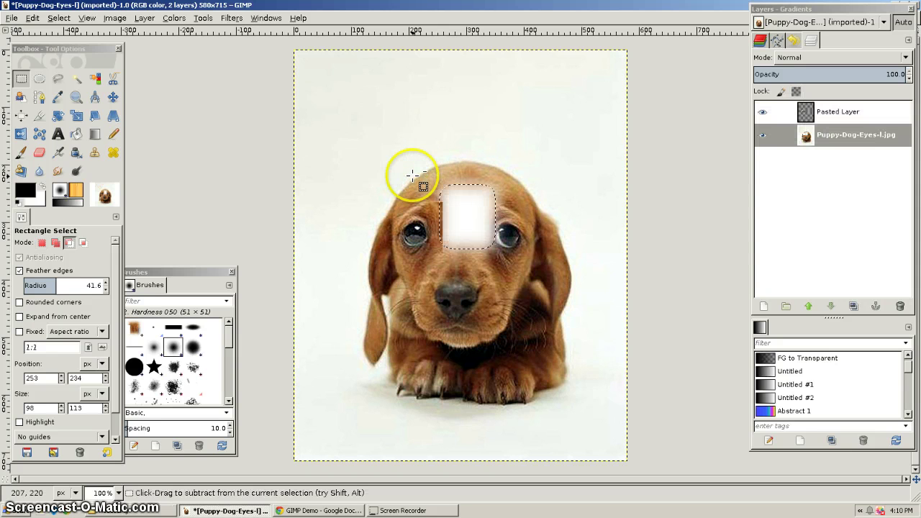
key(ctrl+z)
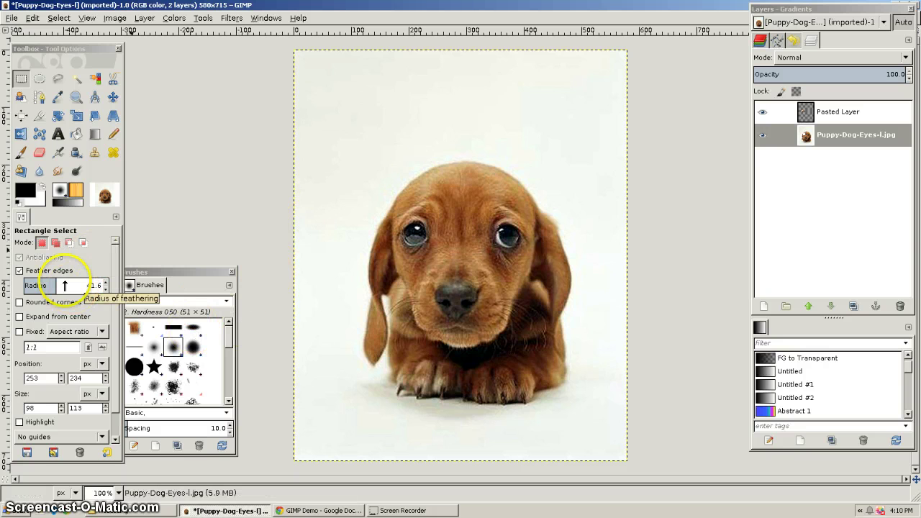
Try the Rounded corners option of Rectangle Select, lower its corner radius, and switch the option off again
click(19, 303)
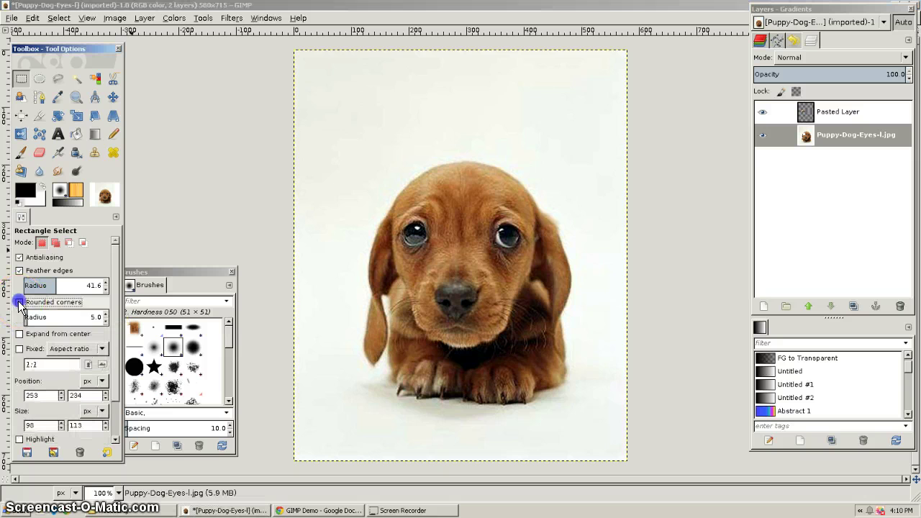
click(17, 321)
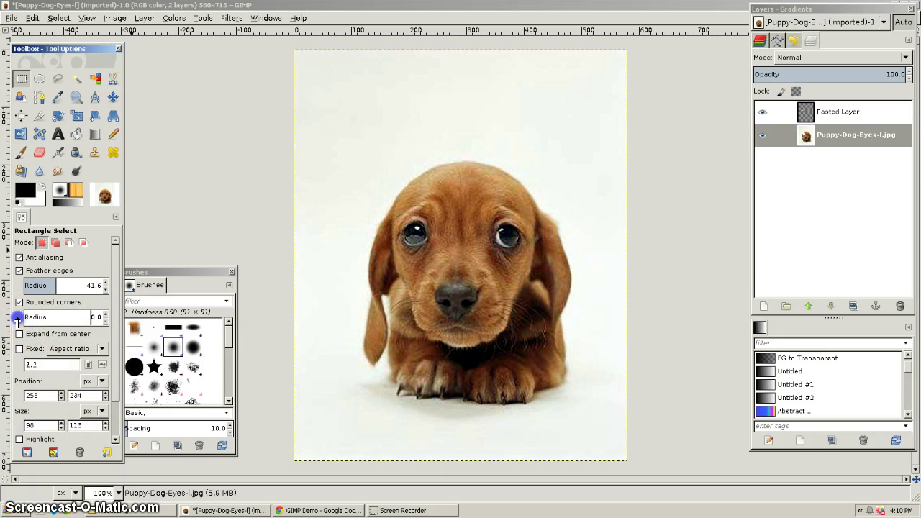
click(20, 302)
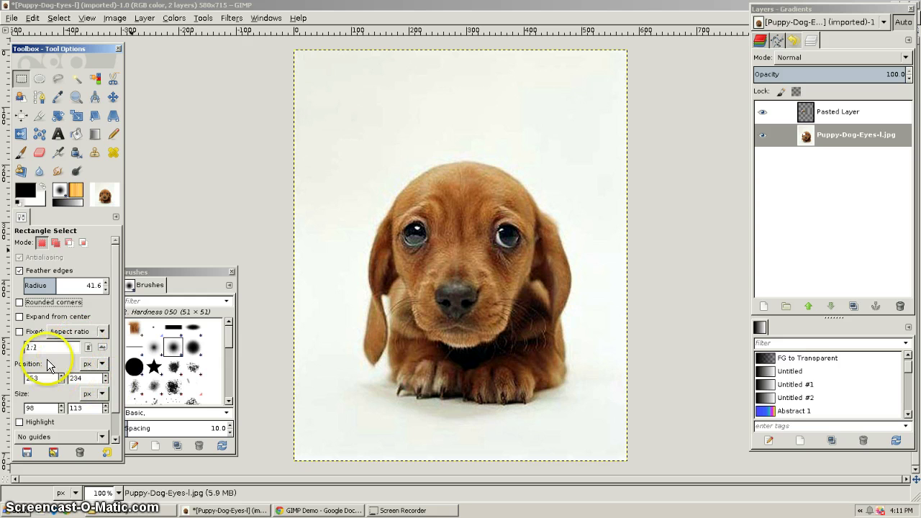
Trace a closed Free Select loop around the puppy's eye and forehead on the Puppy-Dog-Eyes-l.jpg layer and cut that area out
click(40, 81)
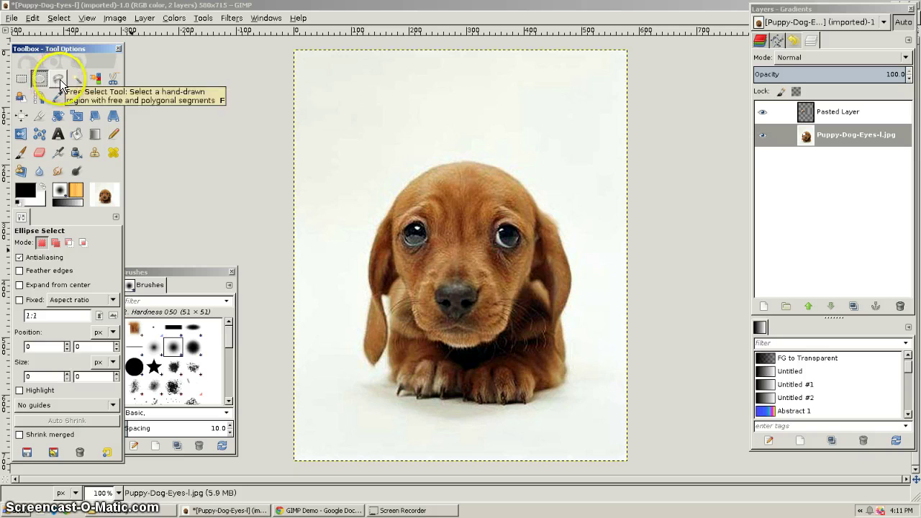
click(59, 81)
click(385, 171)
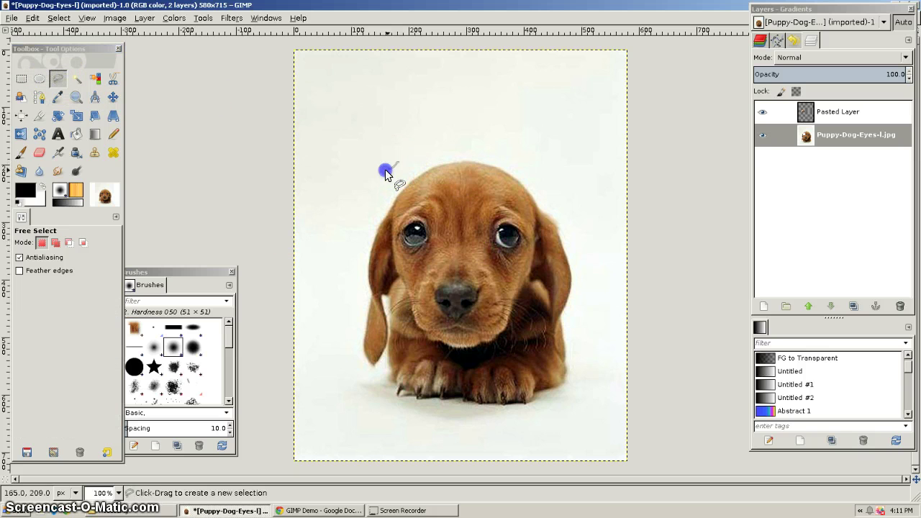
click(403, 159)
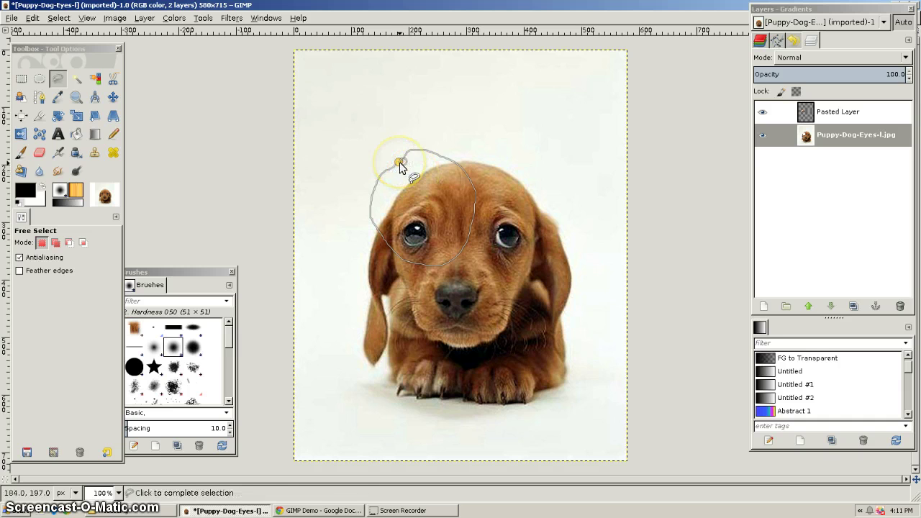
click(399, 162)
key(ctrl+x)
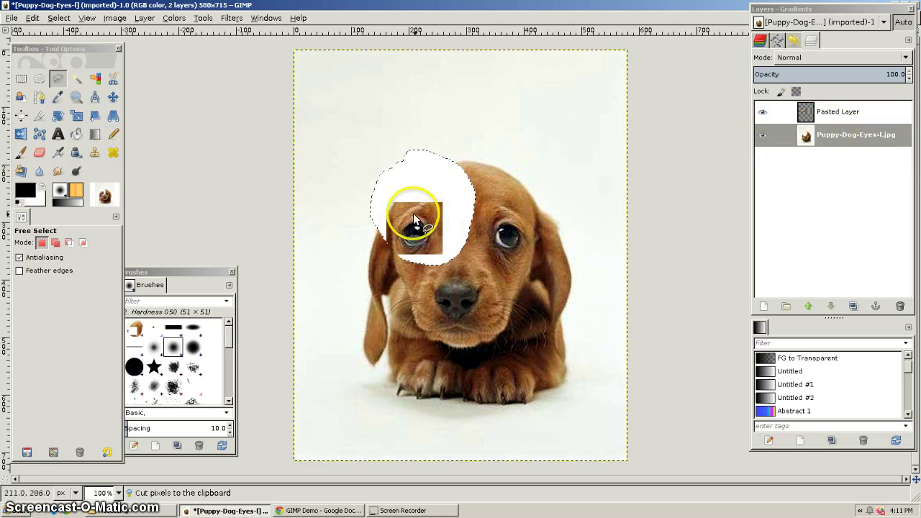
Hide and show the Pasted Layer repeatedly to compare the image with and without it, leaving it visible
click(762, 111)
click(762, 111)
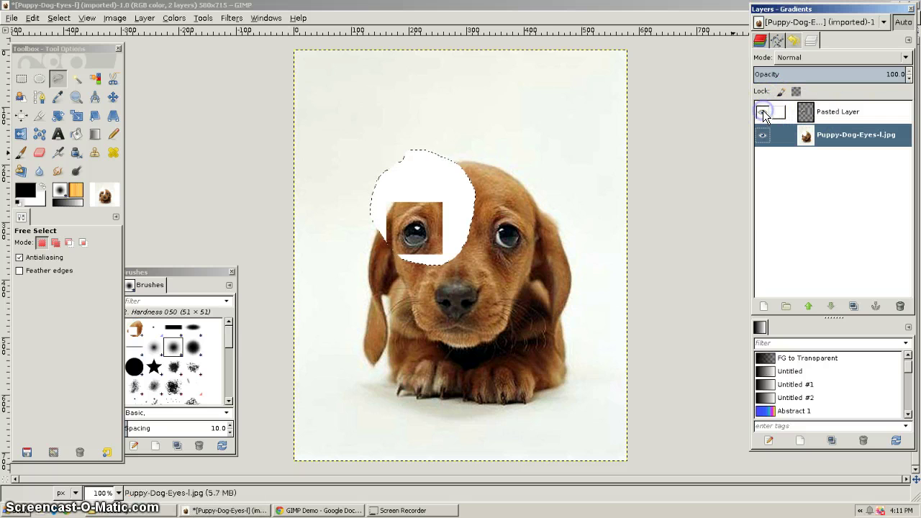
click(763, 112)
click(763, 111)
click(485, 259)
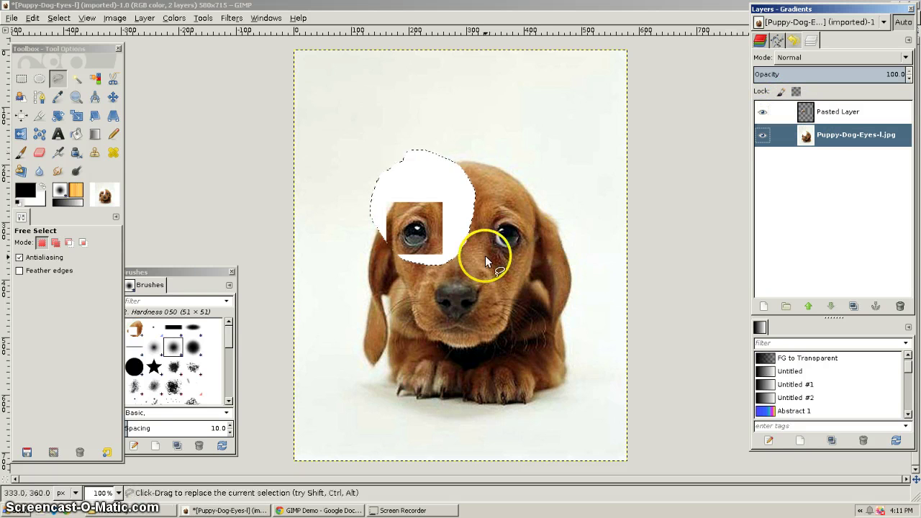